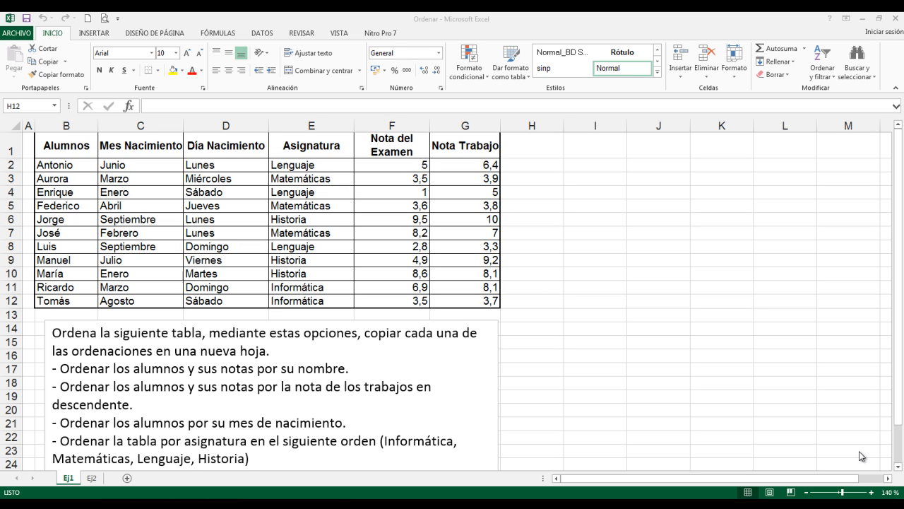
# Sort the student table by Asignatura from A to Z and re-sort it from Z to A
pyautogui.click(313, 230)
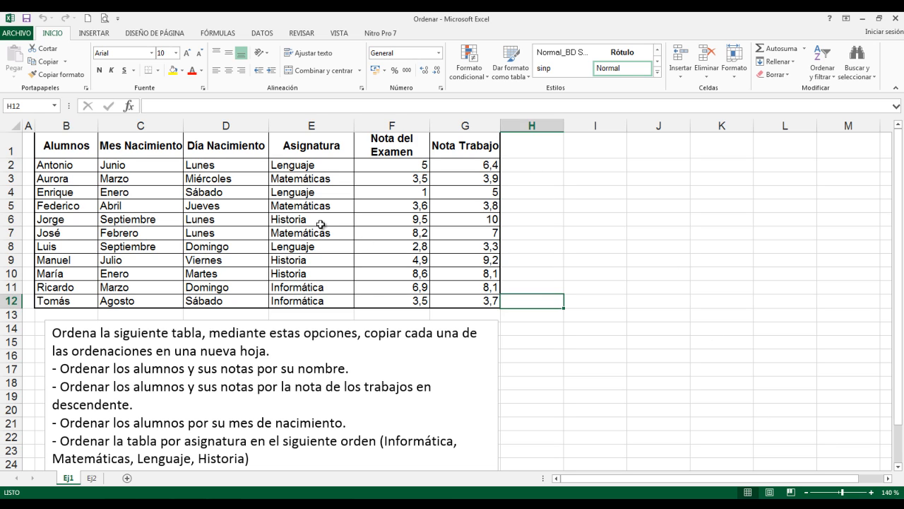
pyautogui.click(320, 223)
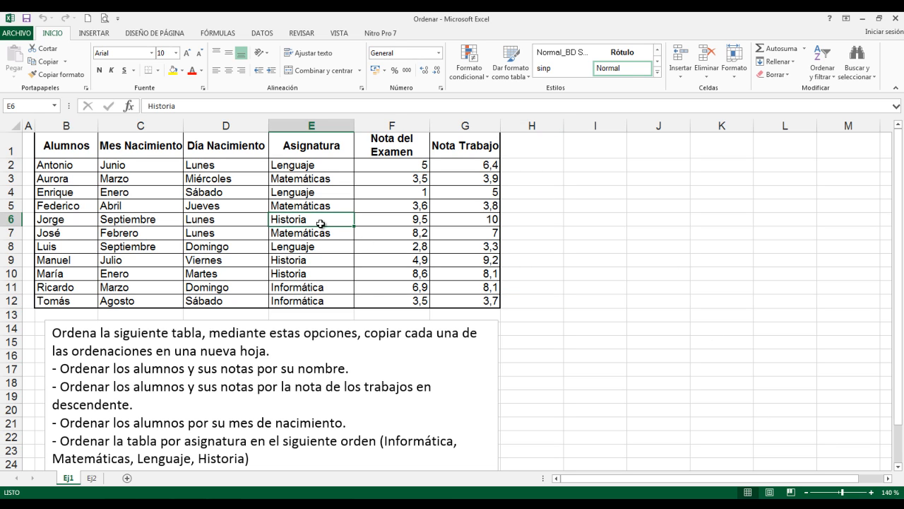
pyautogui.click(272, 34)
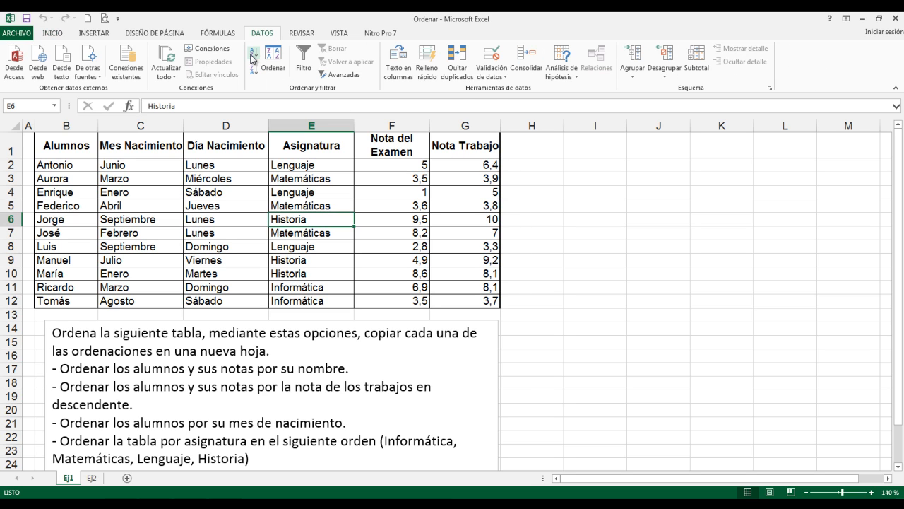
pyautogui.click(253, 59)
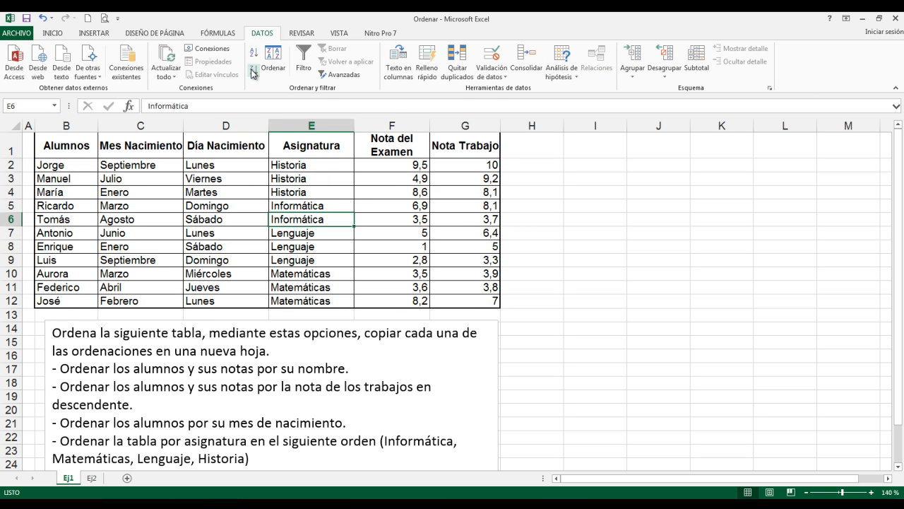
pyautogui.click(253, 71)
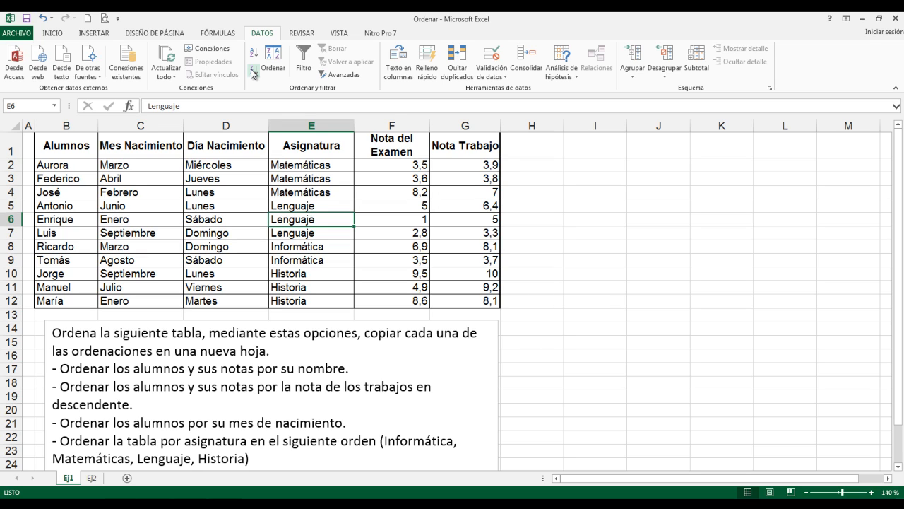
# View the options offered by the Ordenar y filtrar command, leaving the table's order as it is
pyautogui.click(53, 33)
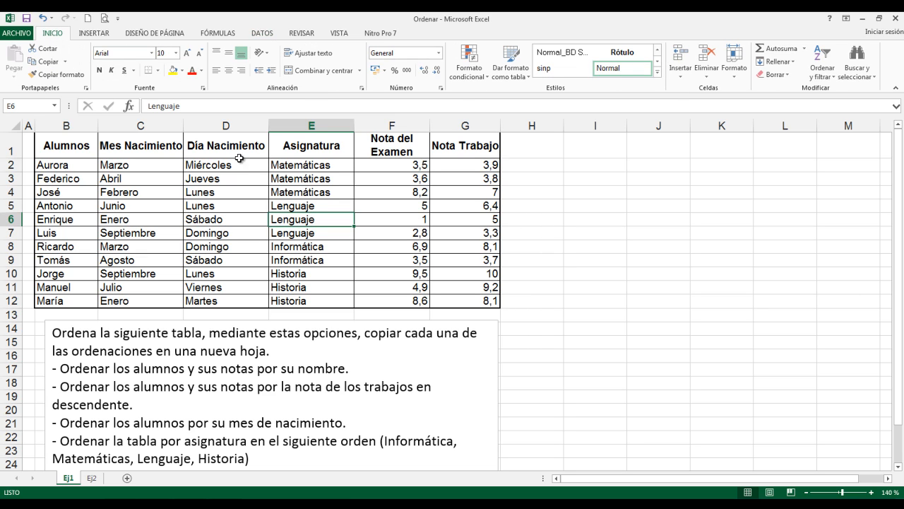
pyautogui.click(828, 79)
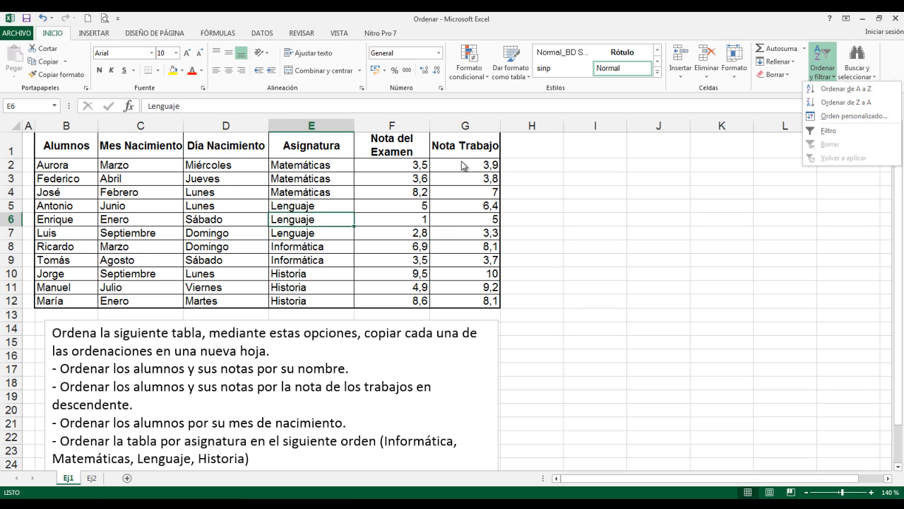
pyautogui.click(152, 148)
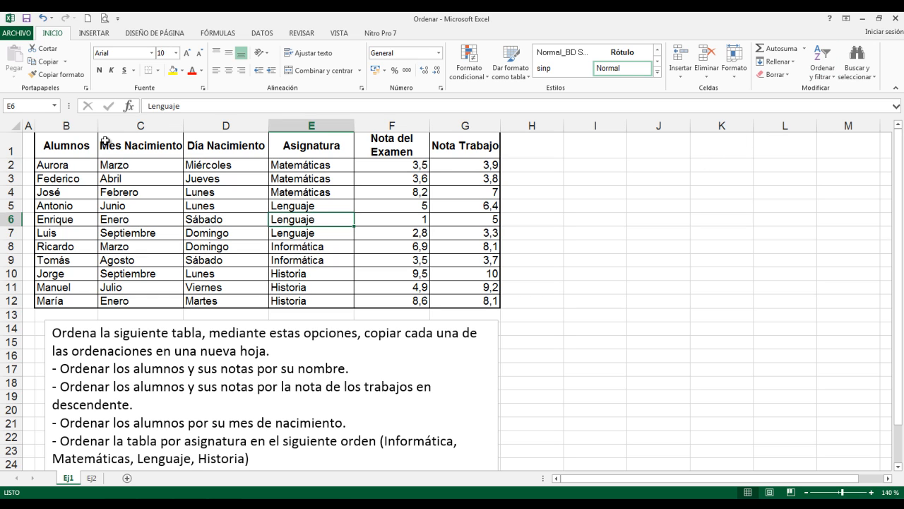
pyautogui.click(74, 150)
pyautogui.moveTo(75, 163); pyautogui.dragTo(75, 301)
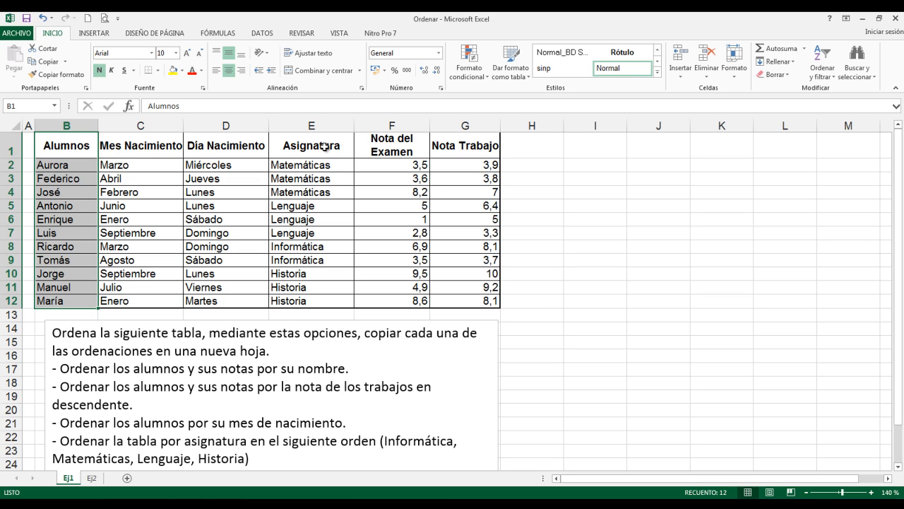
pyautogui.click(268, 35)
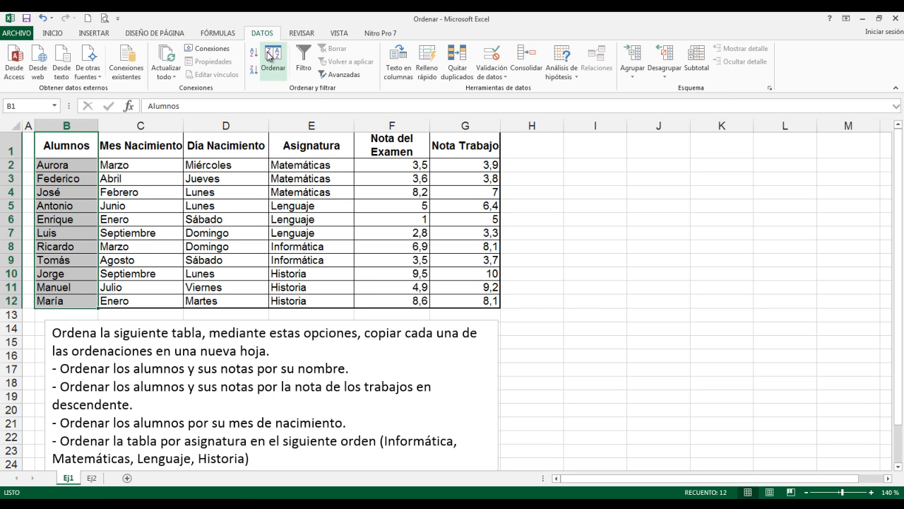
pyautogui.click(269, 56)
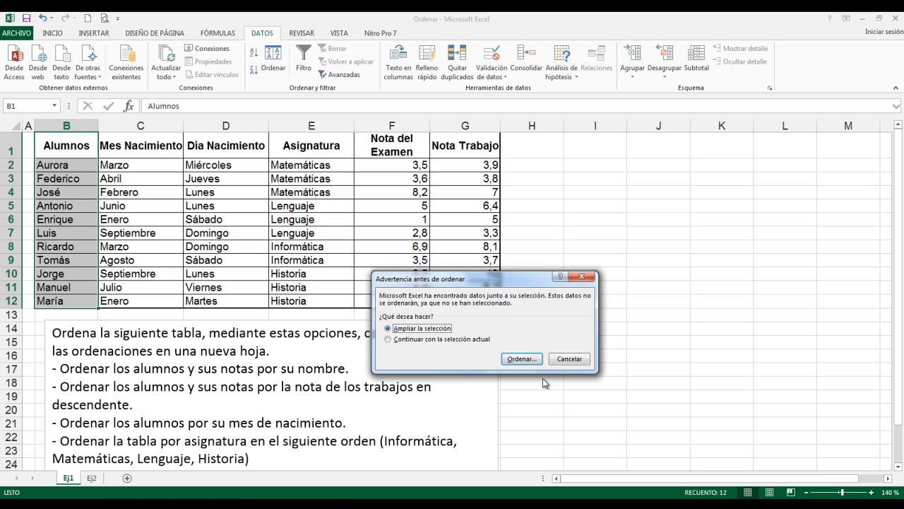
pyautogui.click(561, 358)
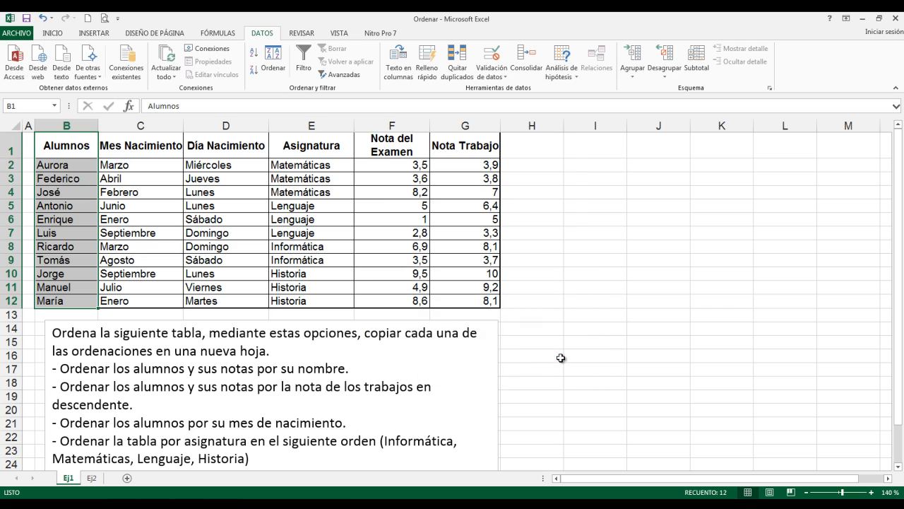
# Start a custom sort of the whole table and review the available columns, sort-on types and order criteria
pyautogui.click(291, 216)
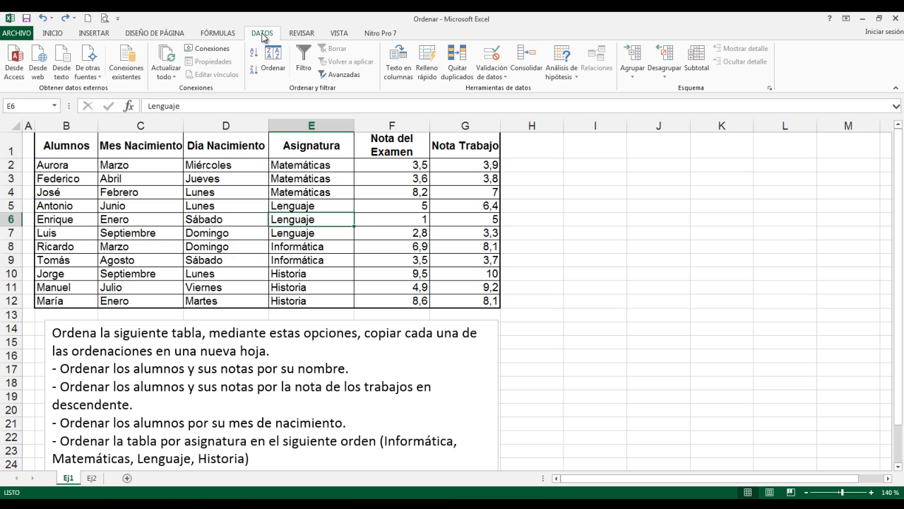
pyautogui.click(273, 70)
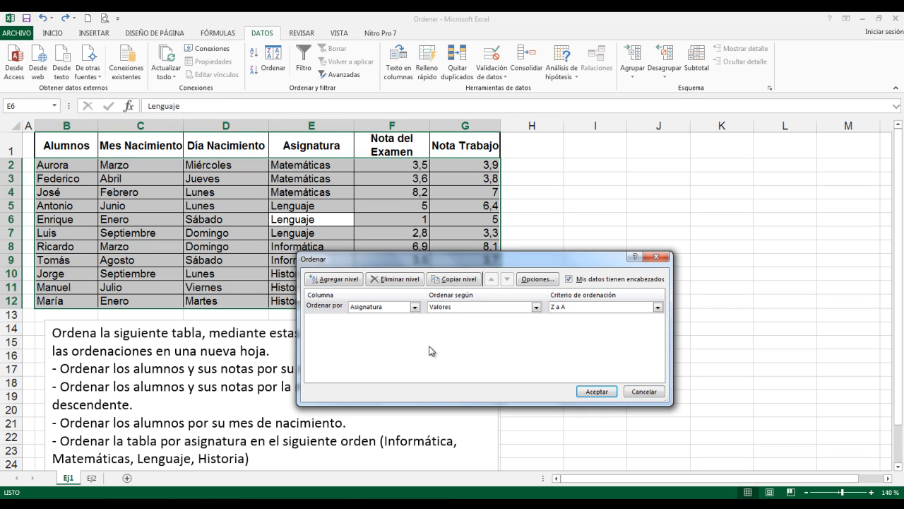
pyautogui.click(415, 307)
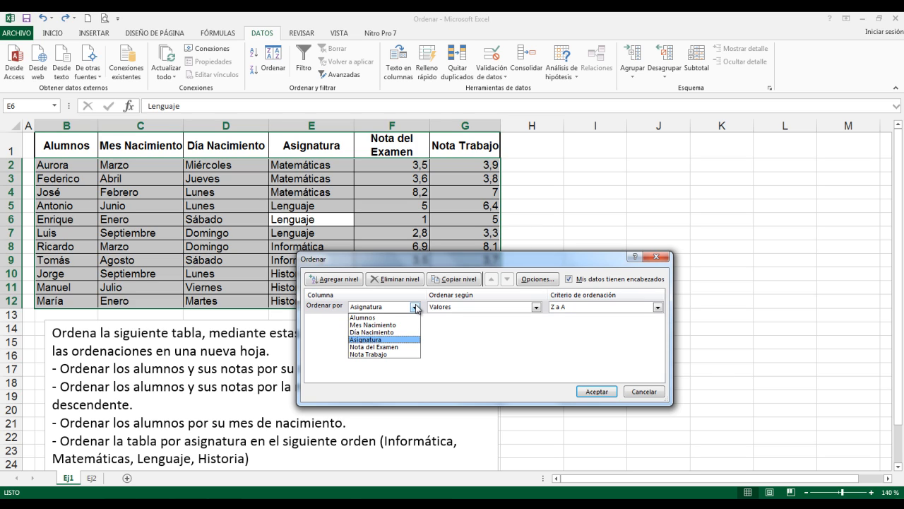
pyautogui.click(537, 307)
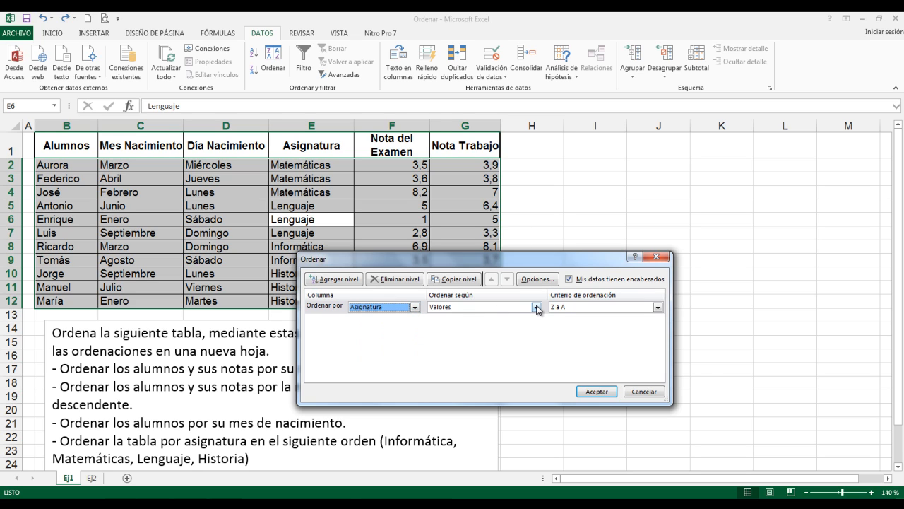
pyautogui.click(537, 308)
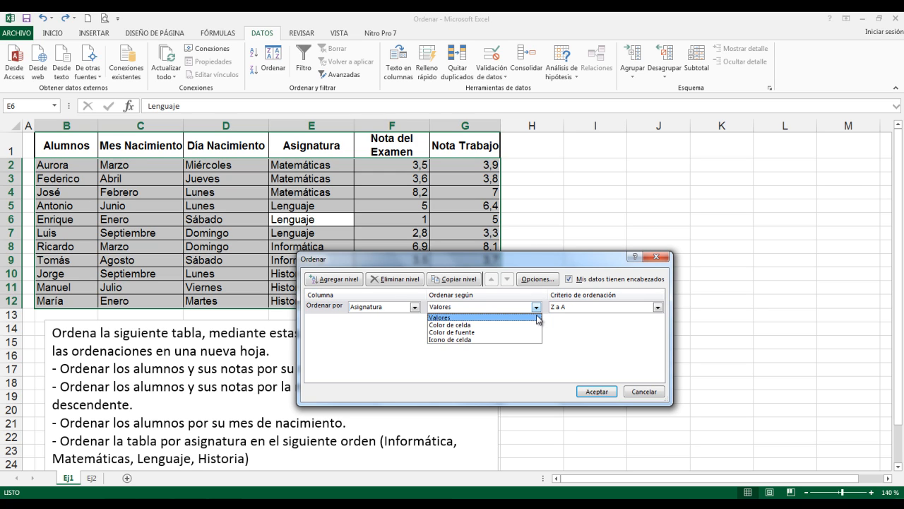
pyautogui.click(467, 318)
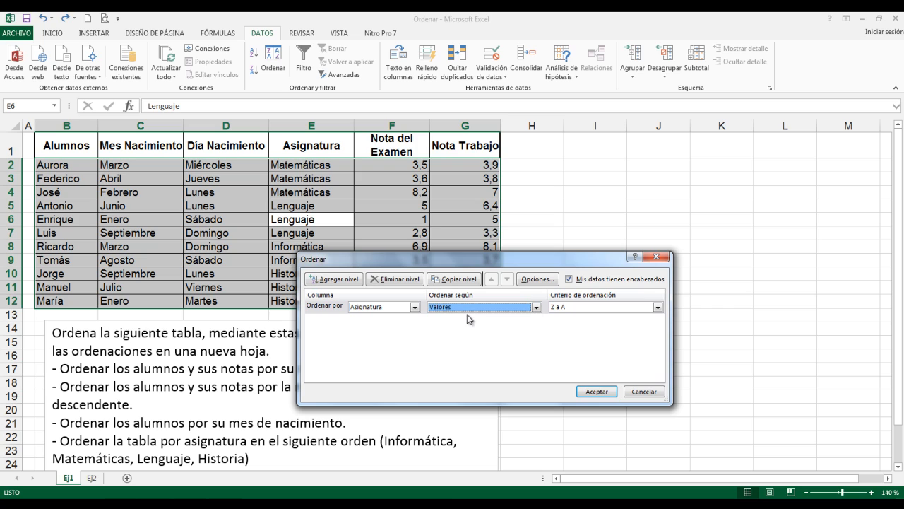
pyautogui.click(595, 308)
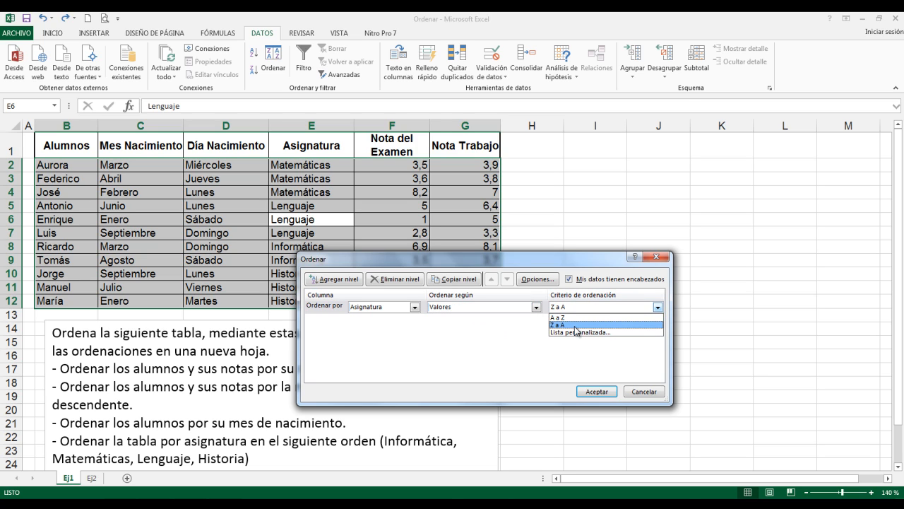
# Choose Nota del Examen as the sort column and check which order criteria it offers
pyautogui.click(414, 308)
pyautogui.click(415, 309)
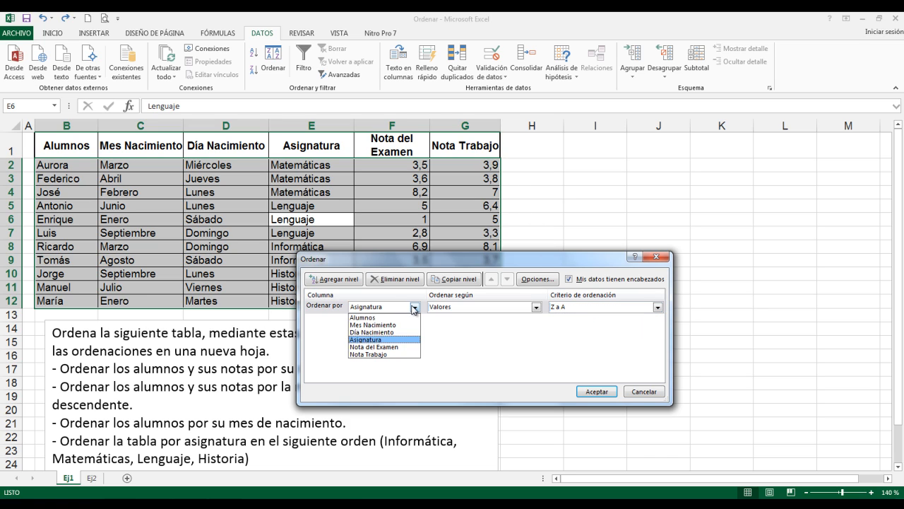
pyautogui.click(401, 347)
pyautogui.click(574, 308)
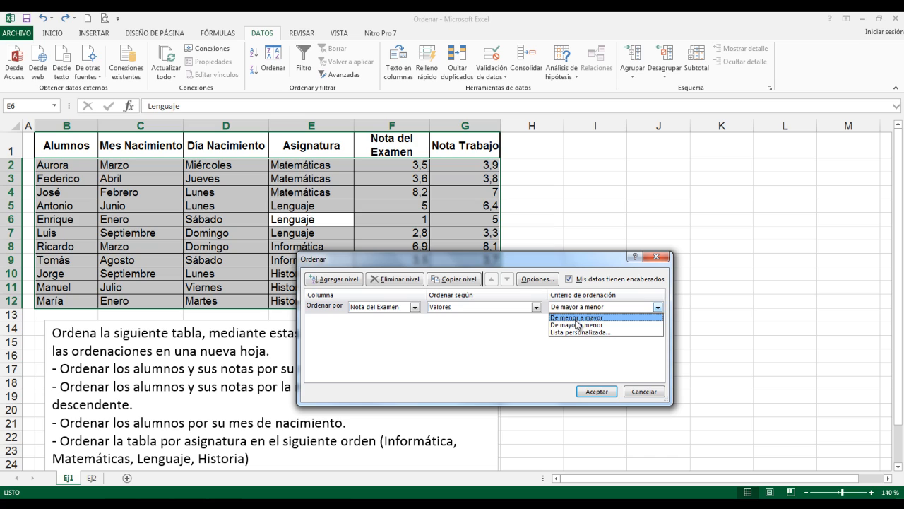
# Choose Mes Nacimiento as the sort column and check which order criteria it offers
pyautogui.click(410, 310)
pyautogui.click(416, 307)
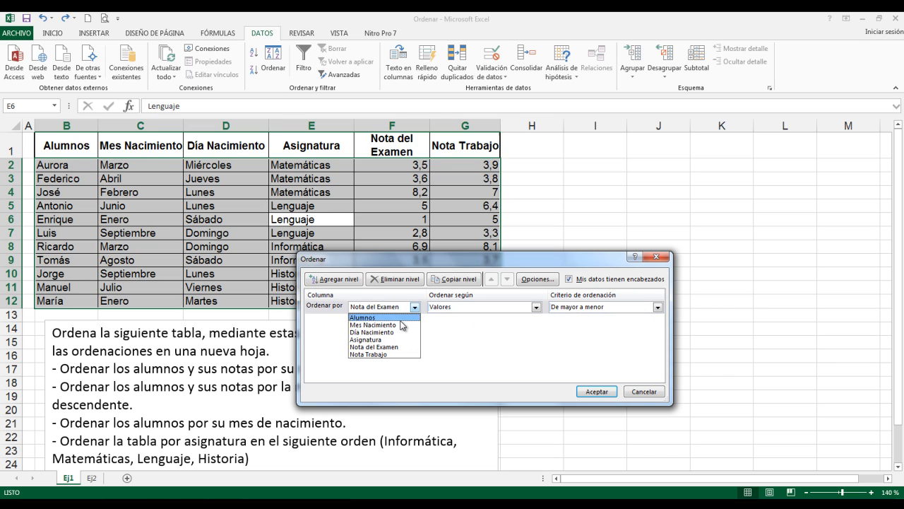
pyautogui.click(402, 325)
pyautogui.click(573, 307)
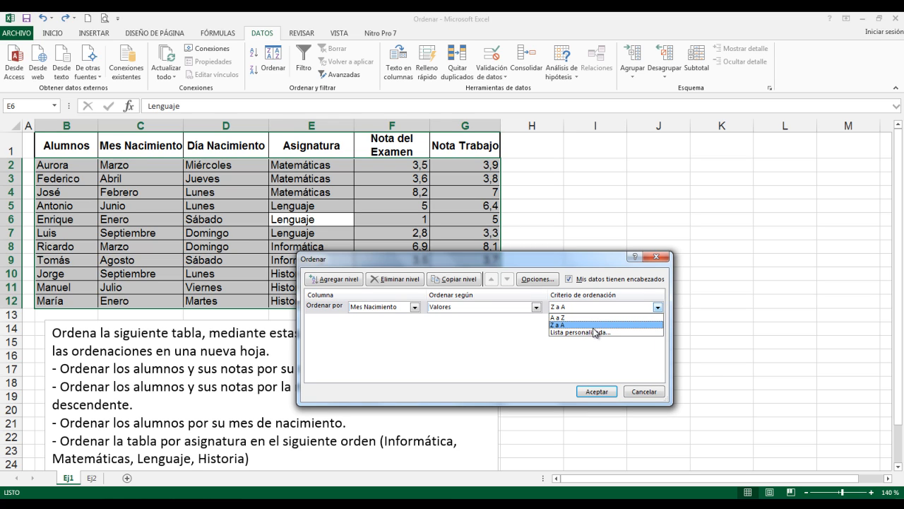
pyautogui.click(503, 329)
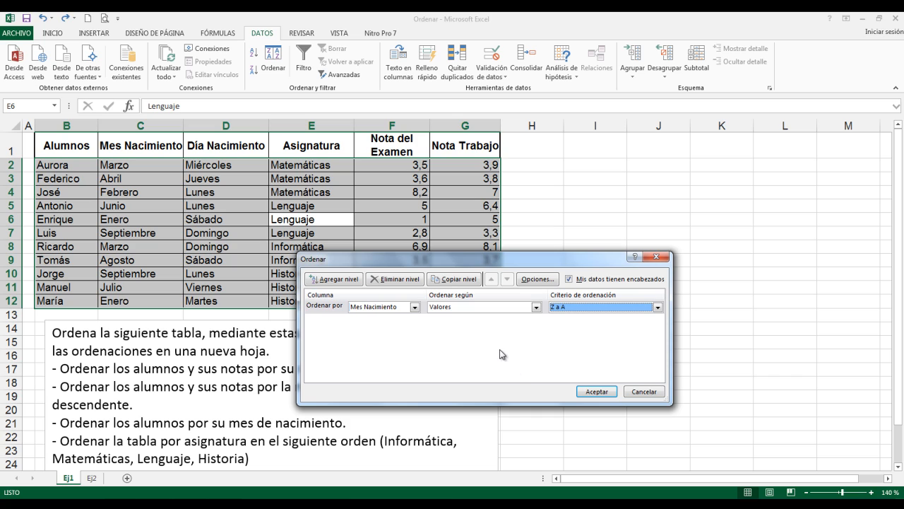
# Sort the table by the values in the Alumnos column in A a Z order
pyautogui.click(415, 307)
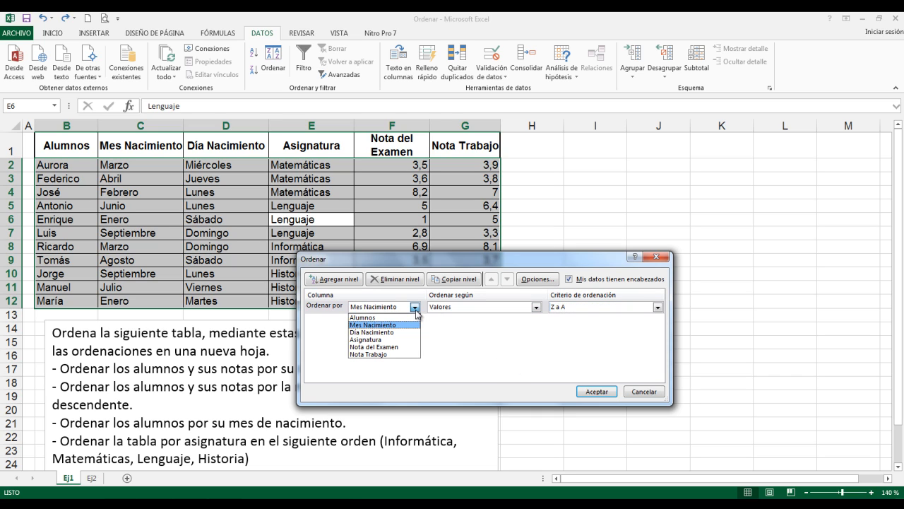
pyautogui.click(367, 317)
pyautogui.click(577, 308)
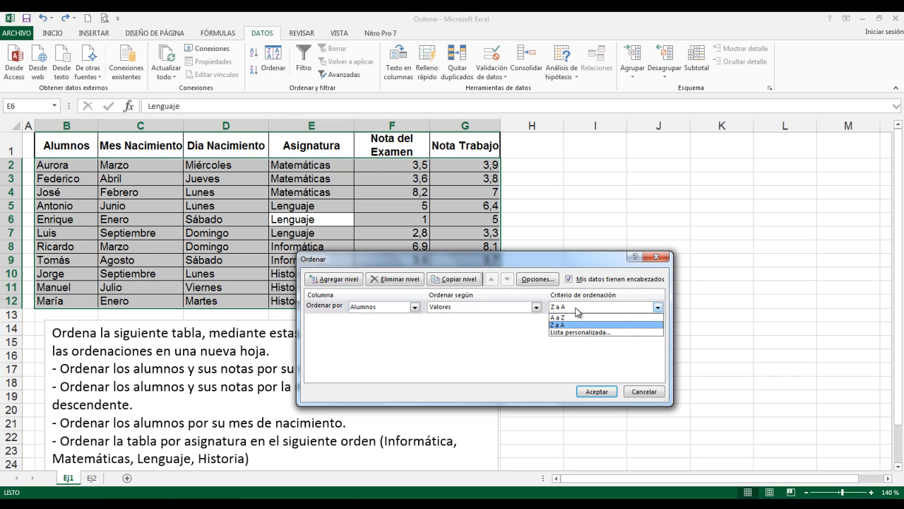
pyautogui.click(575, 317)
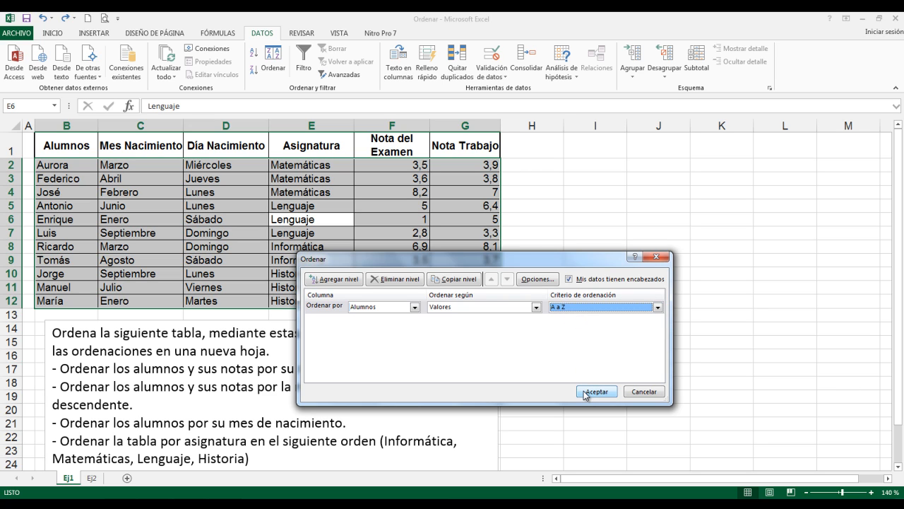
pyautogui.click(593, 391)
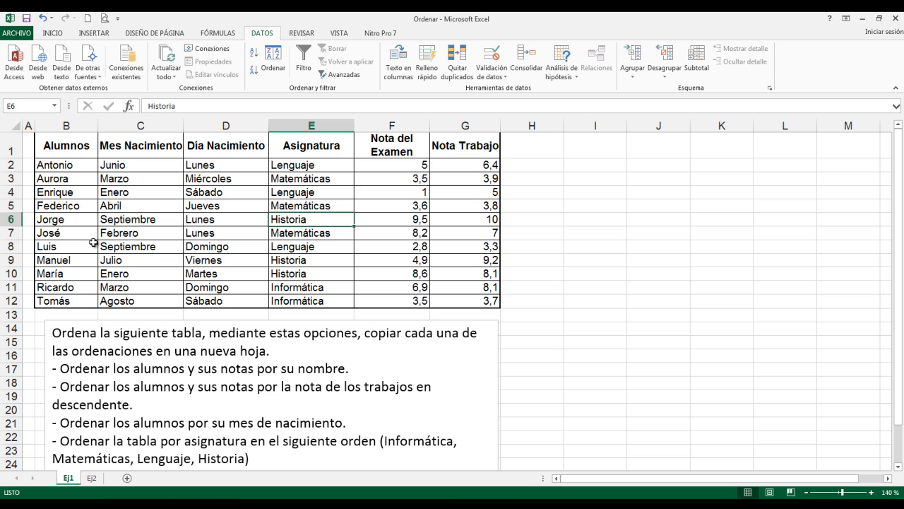
# Add Asignatura, by values from A a Z, as a second sort level under Alumnos and apply the sort
pyautogui.click(274, 70)
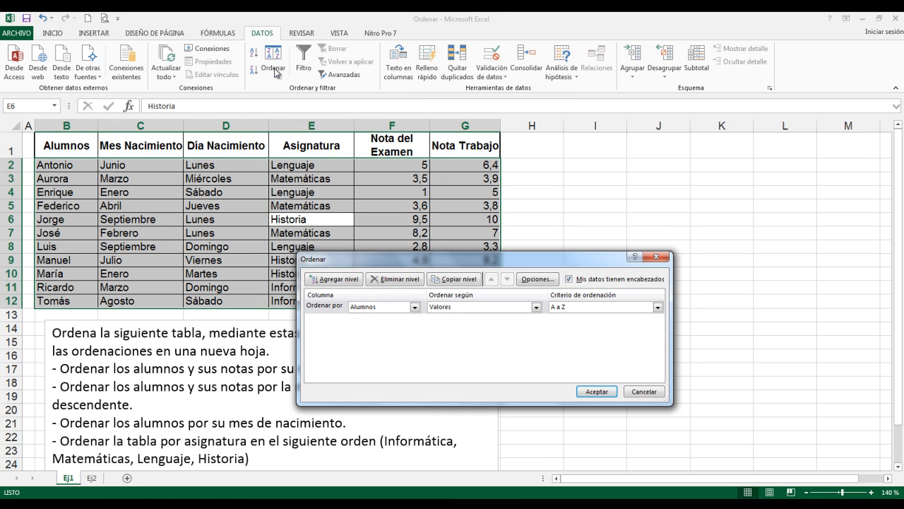
pyautogui.click(337, 281)
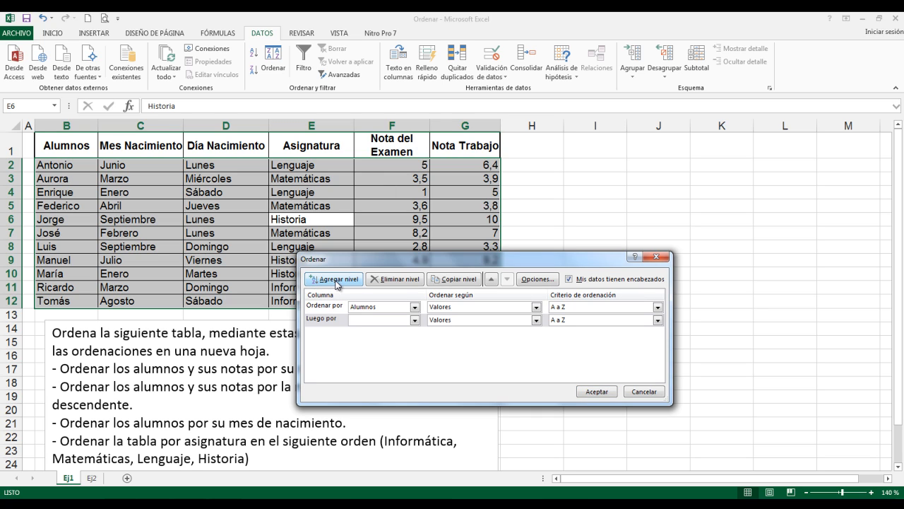
pyautogui.click(415, 320)
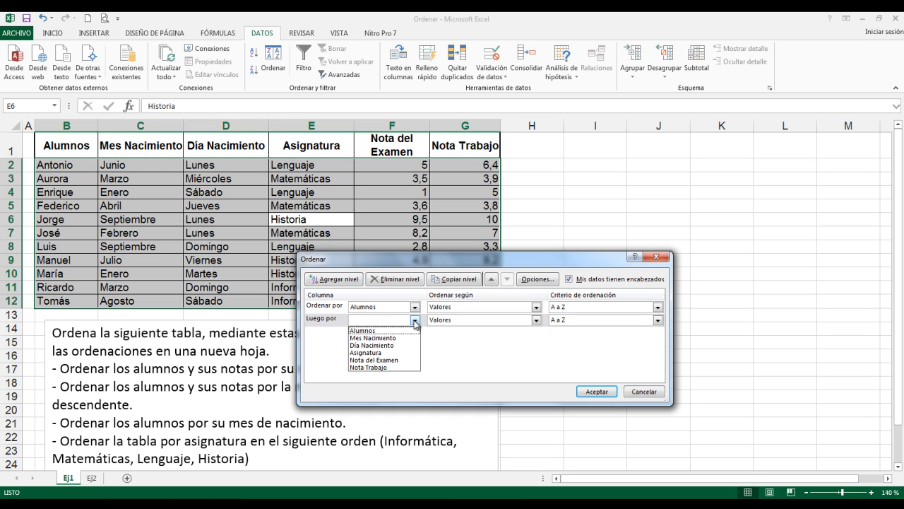
pyautogui.click(385, 353)
pyautogui.click(597, 390)
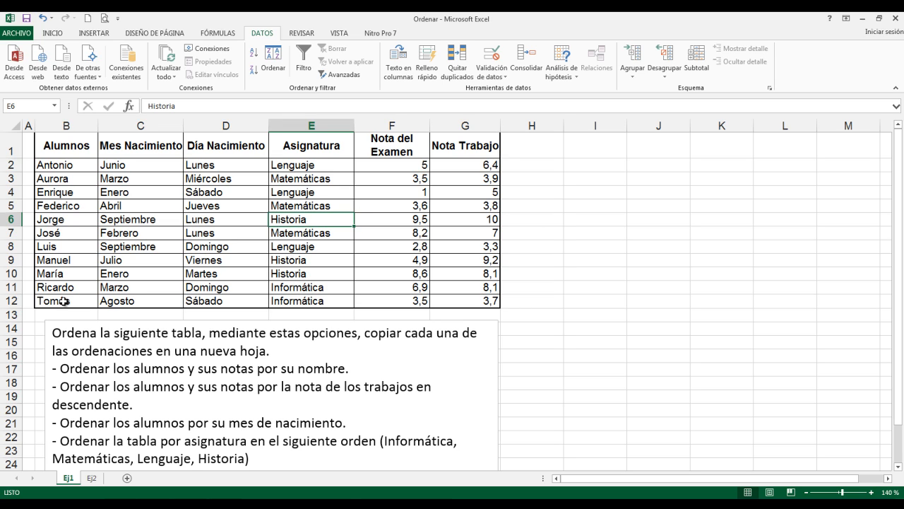
# Move the Asignatura sort level above Alumnos and apply the two-level sort to the table
pyautogui.click(280, 70)
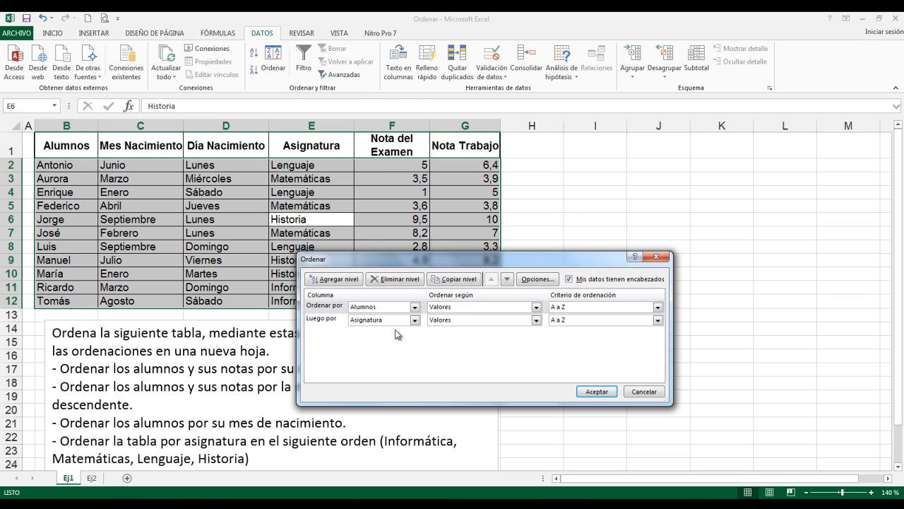
pyautogui.click(324, 321)
pyautogui.click(496, 279)
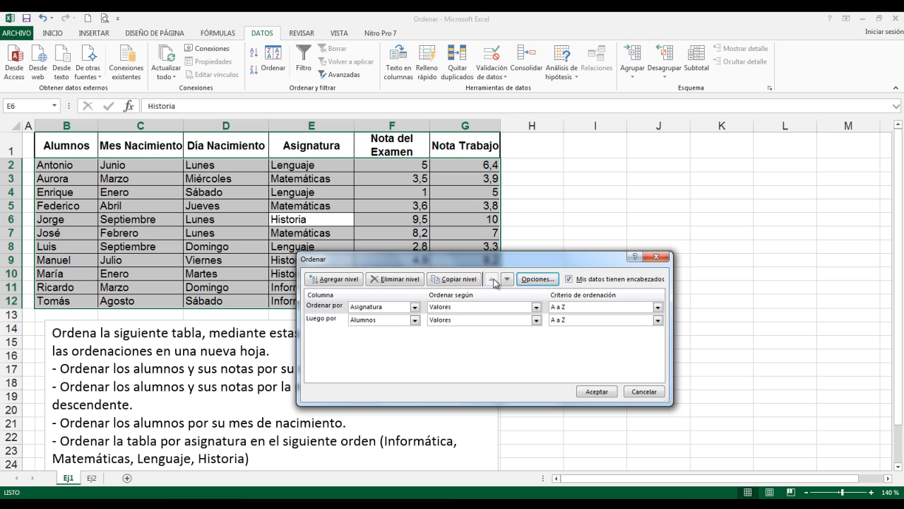
pyautogui.click(595, 391)
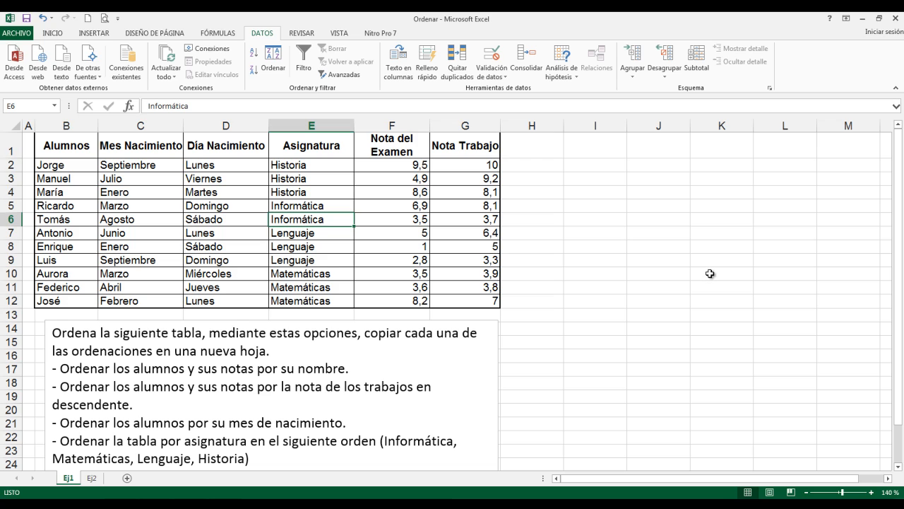
# Undo the last action, remove the Alumnos level from the sort and apply the sort by Asignatura alone
pyautogui.hotkey('ctrl', 'z')
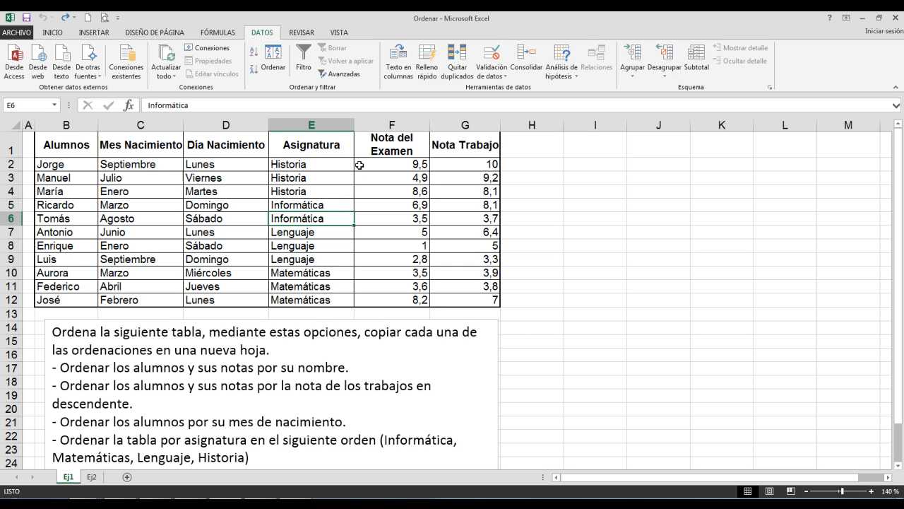
pyautogui.click(283, 69)
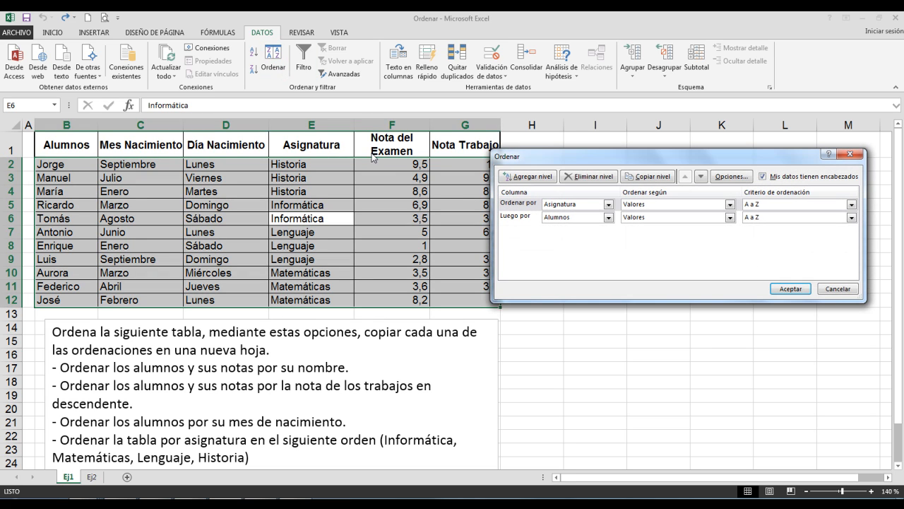
pyautogui.click(514, 221)
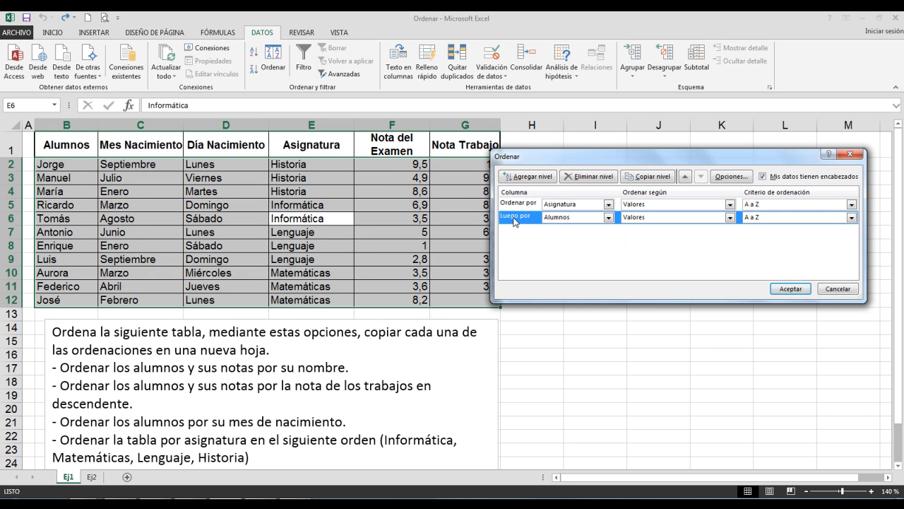
pyautogui.click(592, 177)
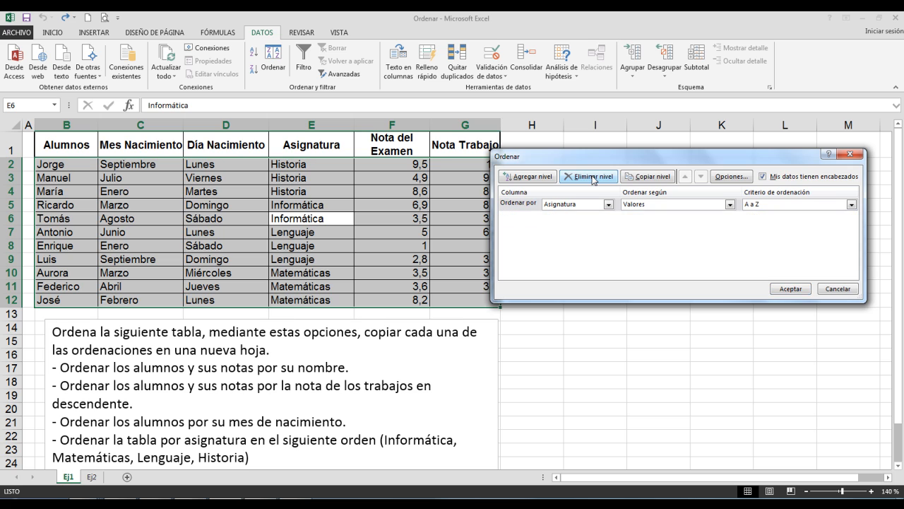
pyautogui.click(790, 289)
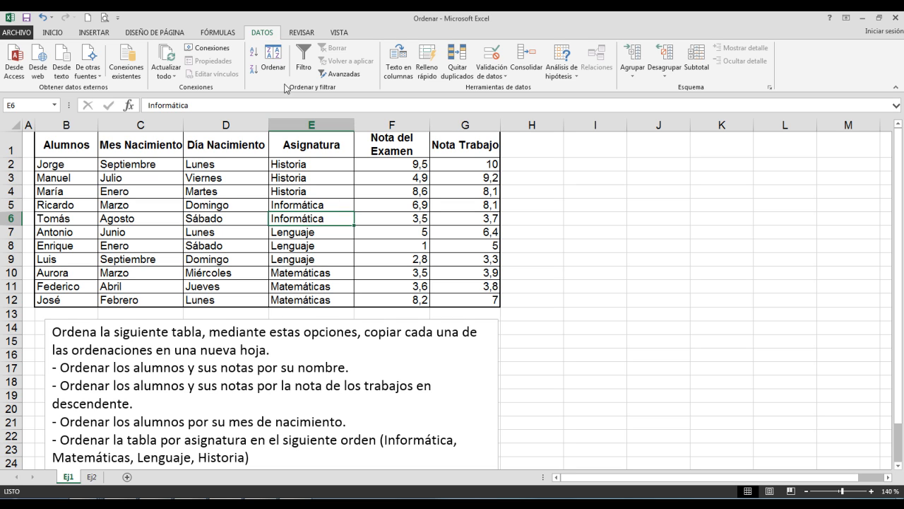
# Duplicate the Asignatura sort level, change the copy to Nota del Examen, De menor a mayor, and apply the sort
pyautogui.click(275, 59)
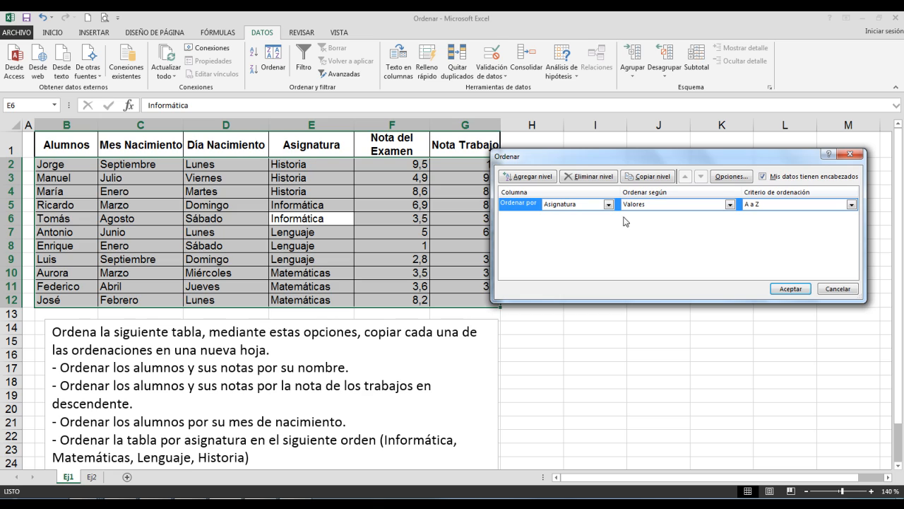
pyautogui.click(654, 181)
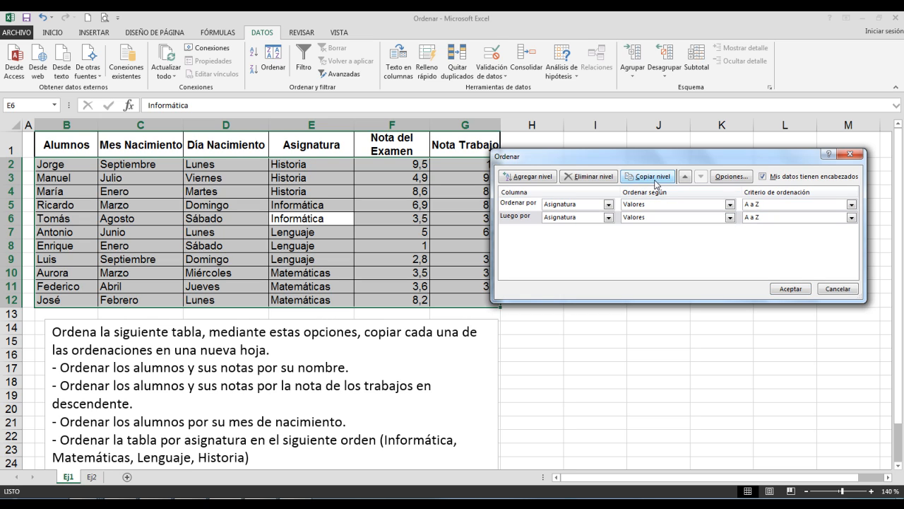
pyautogui.click(608, 219)
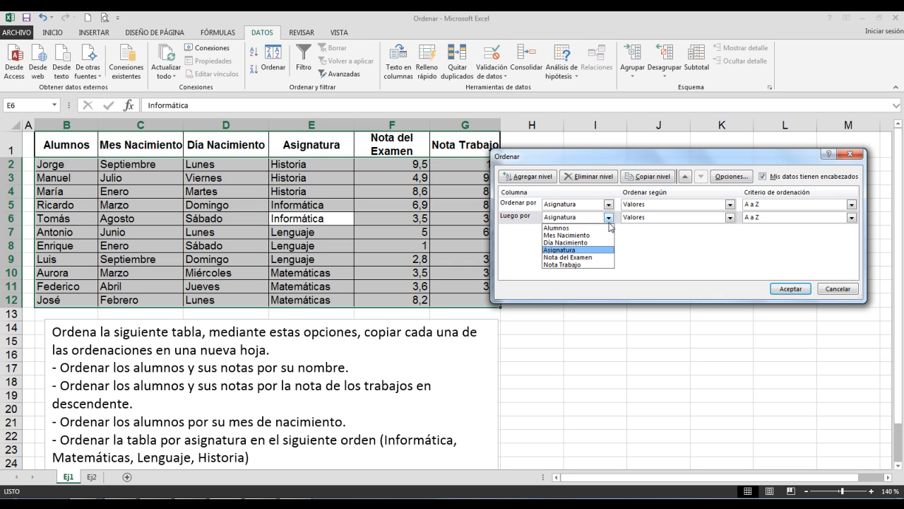
pyautogui.click(593, 259)
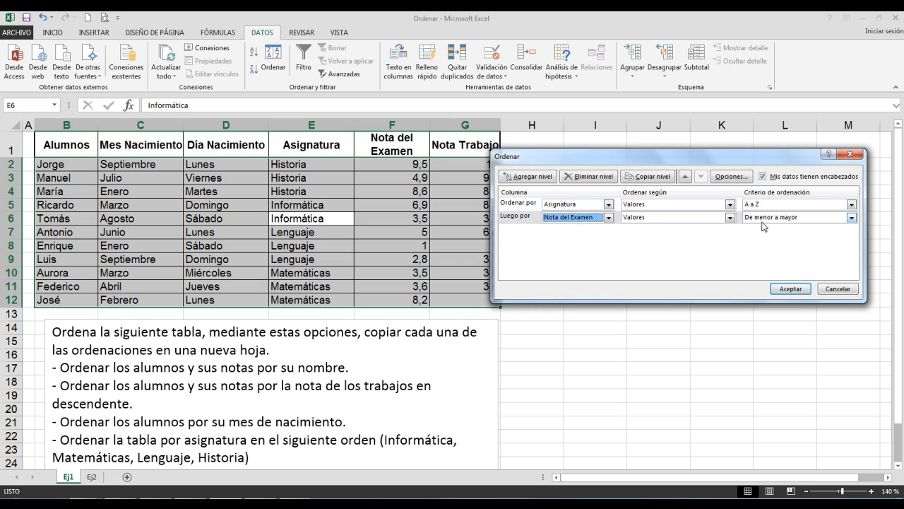
pyautogui.click(790, 289)
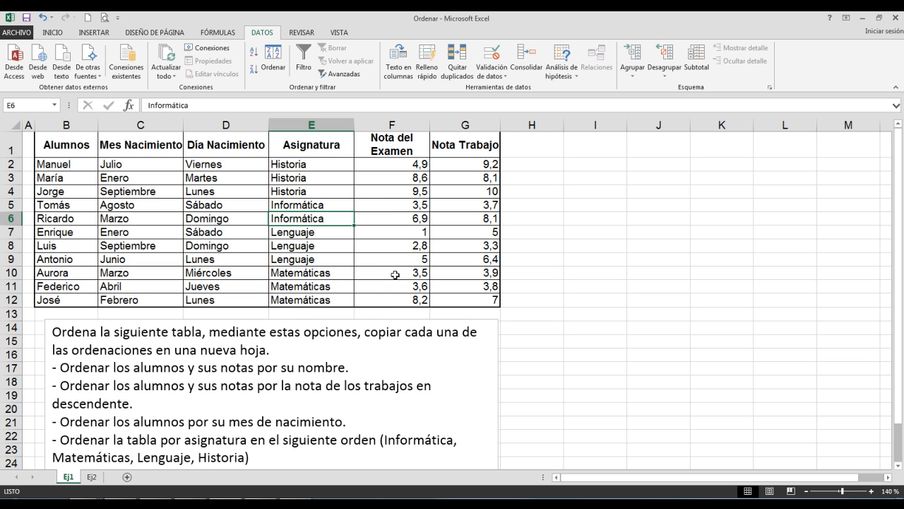
# Check which column names the sort offers with Mis datos tienen encabezados switched off, and switch the option back on
pyautogui.click(281, 67)
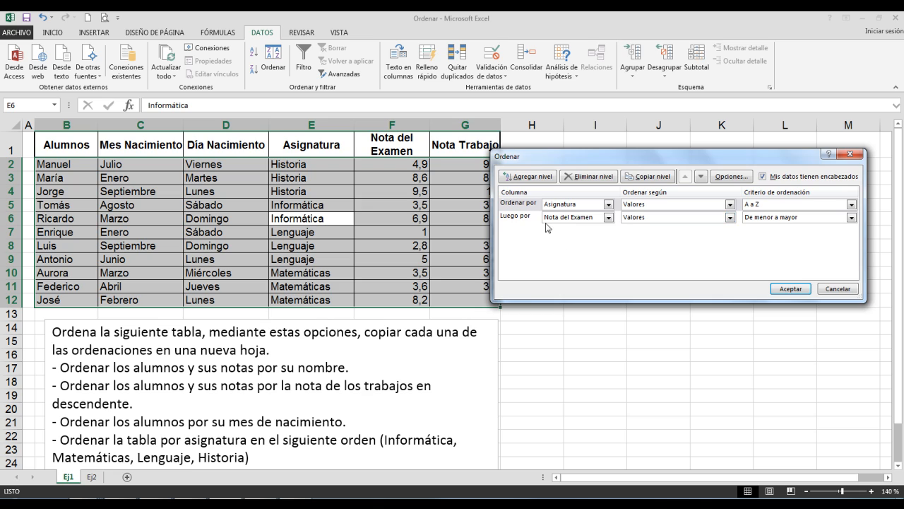
pyautogui.click(609, 205)
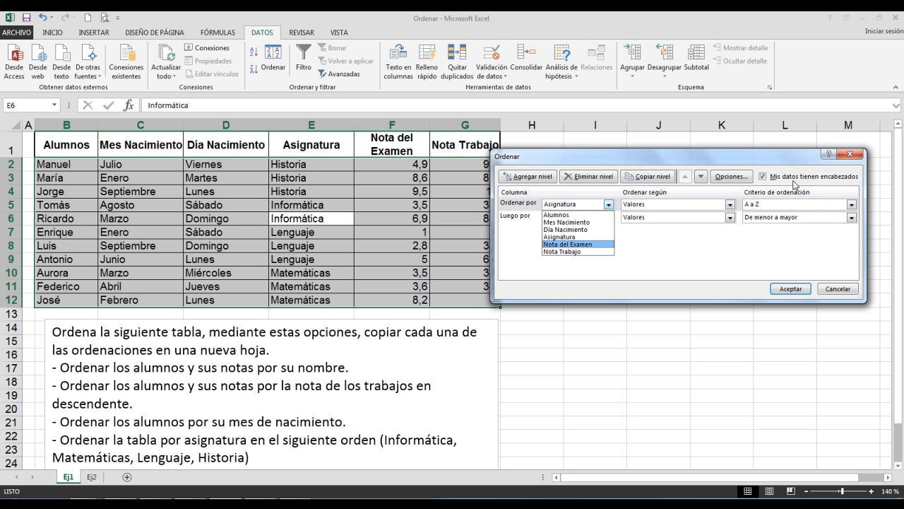
pyautogui.click(762, 179)
pyautogui.click(762, 177)
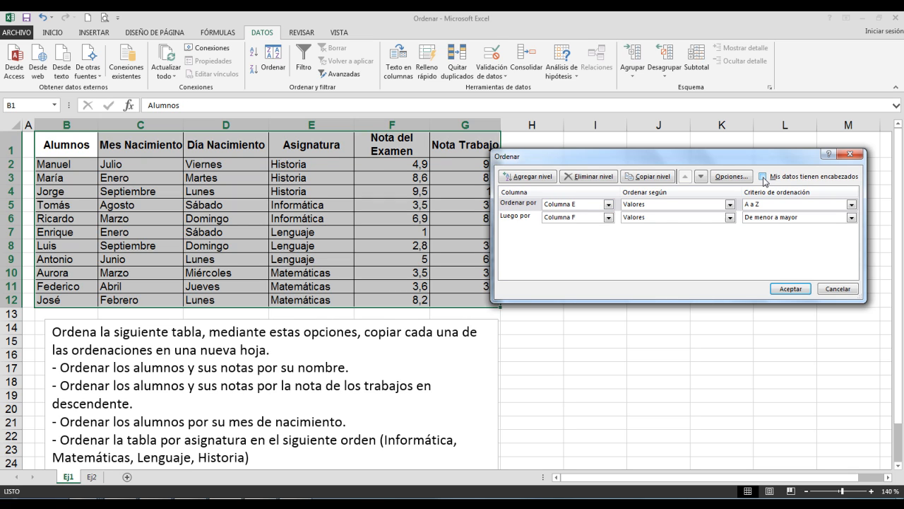
pyautogui.click(608, 205)
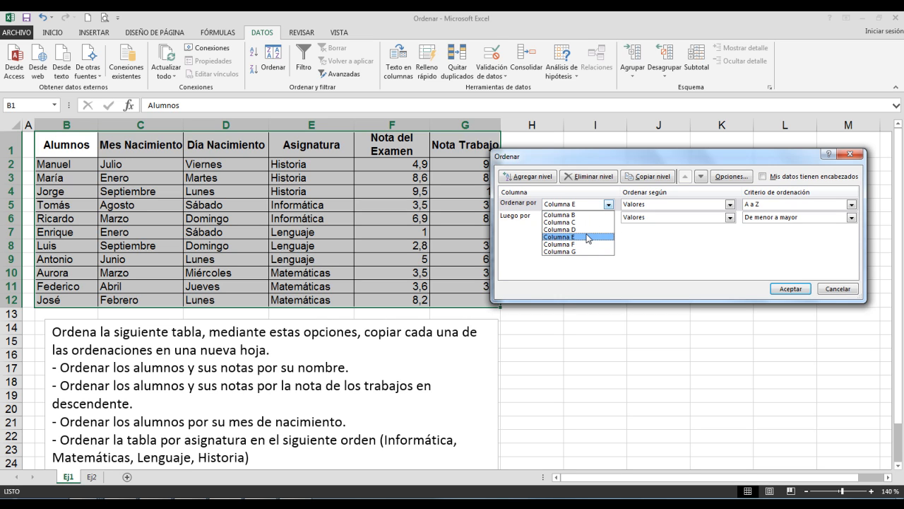
pyautogui.click(766, 181)
pyautogui.click(764, 177)
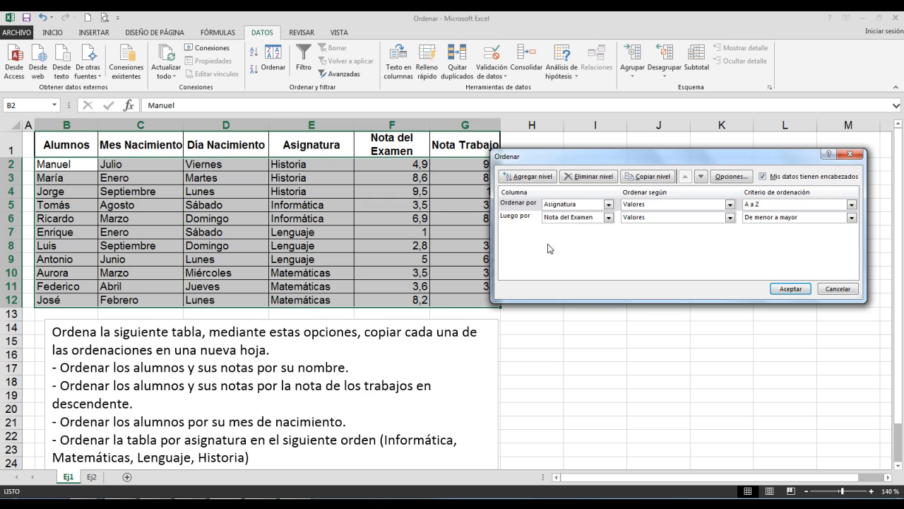
# Remove the Nota del Examen level and sort the table by Mes Nacimiento values from A a Z
pyautogui.click(519, 219)
pyautogui.click(582, 177)
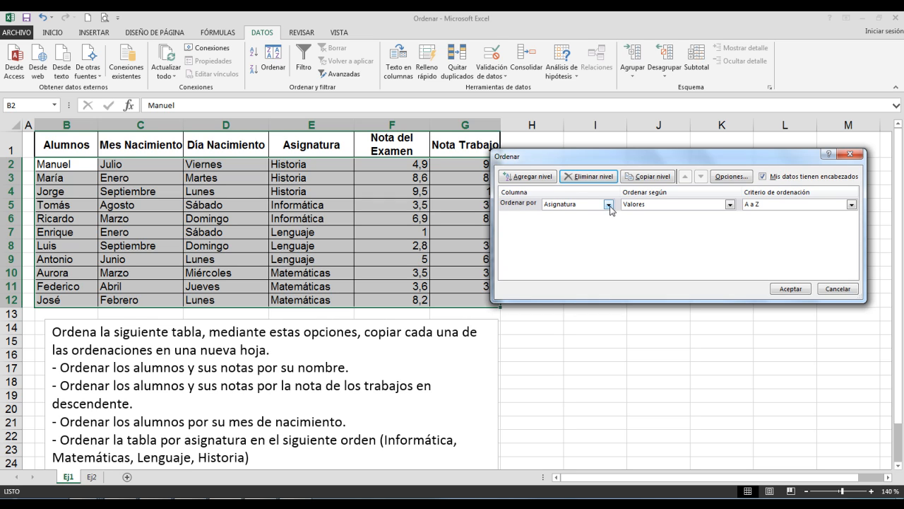
pyautogui.click(609, 205)
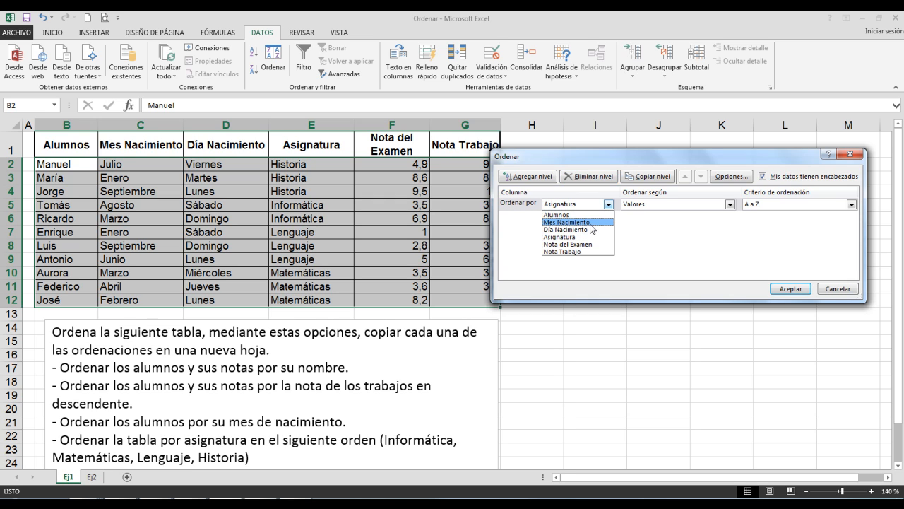
pyautogui.click(591, 222)
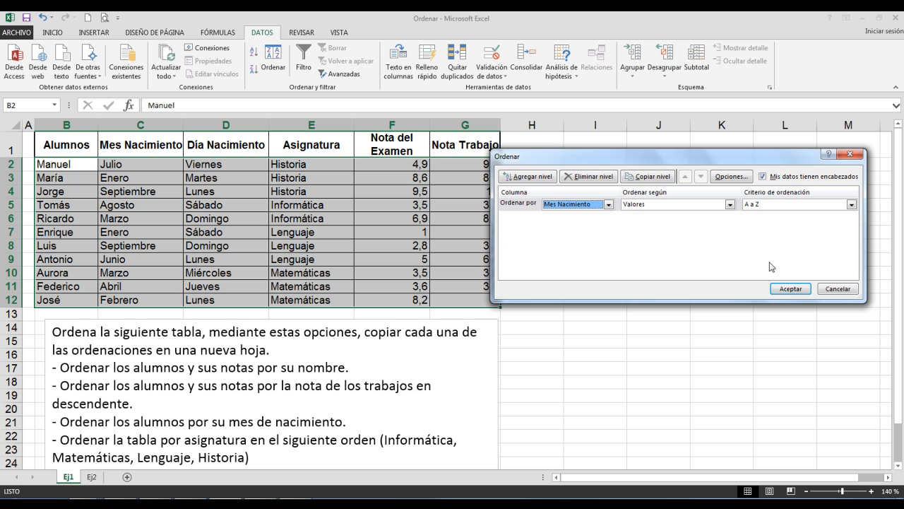
pyautogui.click(788, 290)
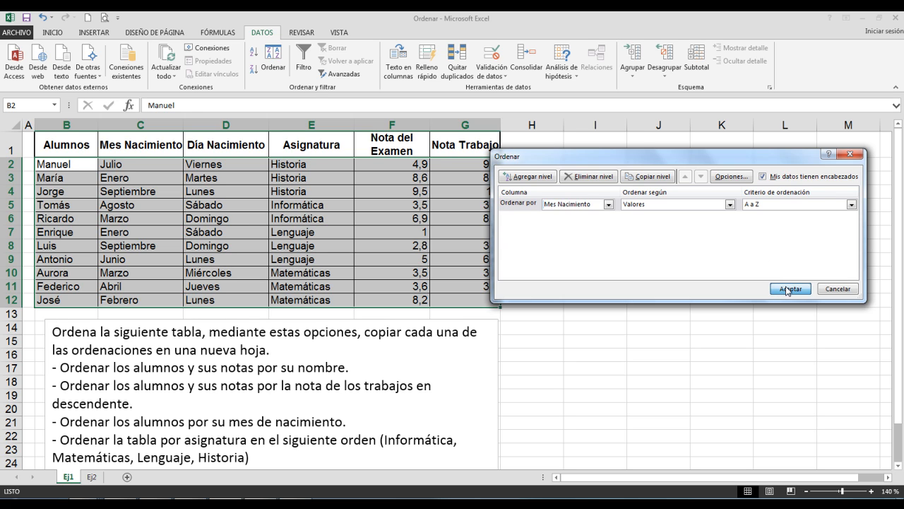
pyautogui.click(310, 218)
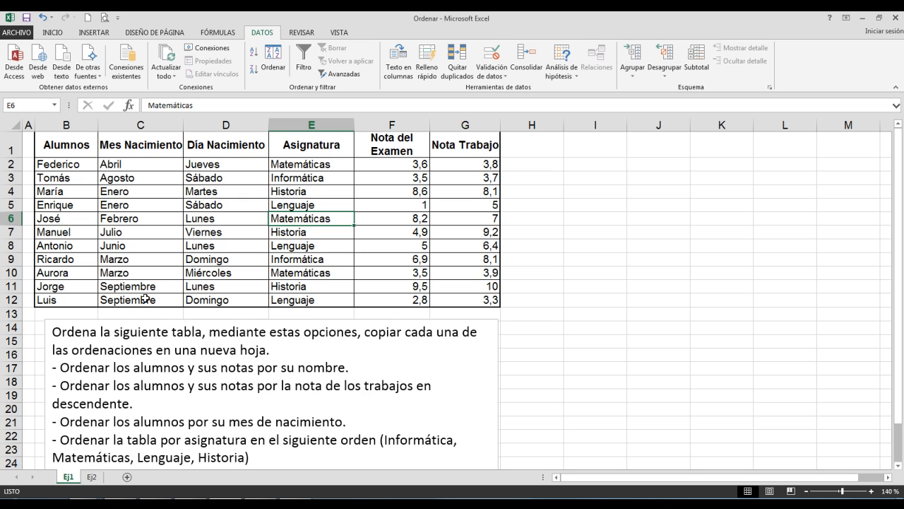
# Sort the table by Mes Nacimiento using the custom list of full month names starting enero, febrero, marzo
pyautogui.click(281, 73)
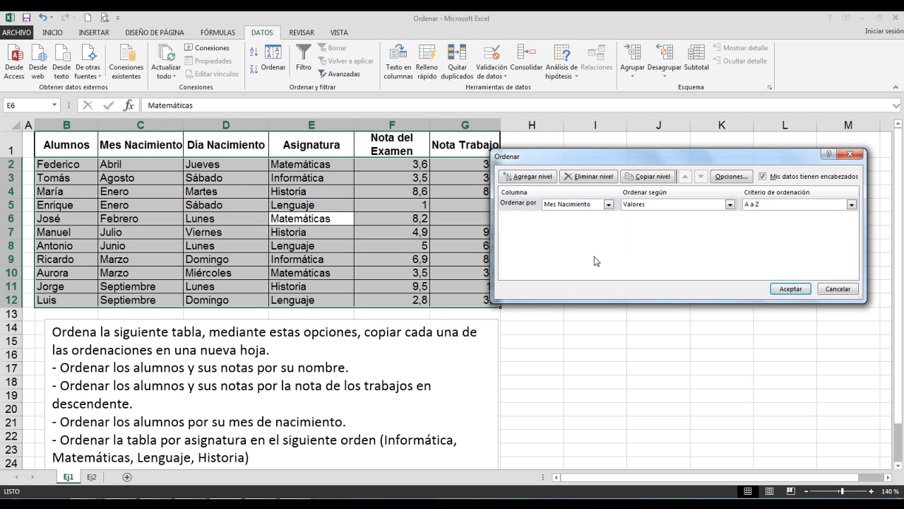
pyautogui.click(754, 205)
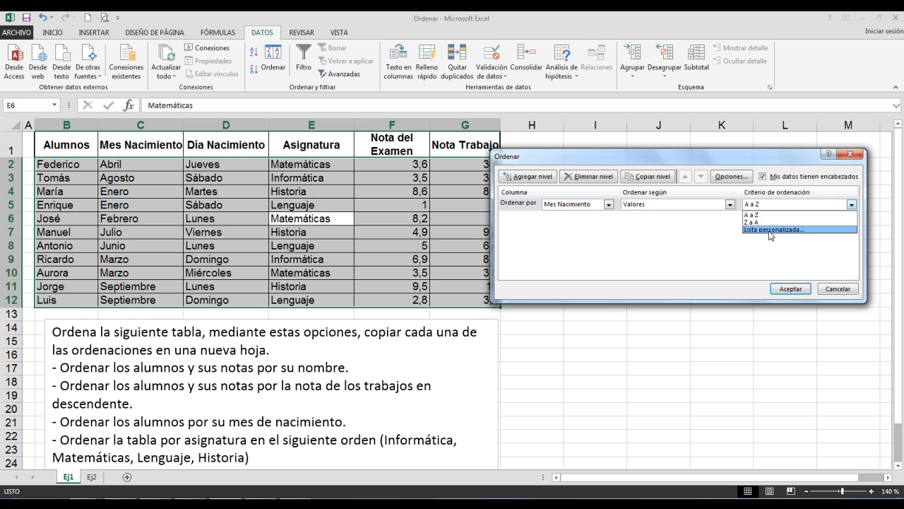
pyautogui.click(769, 230)
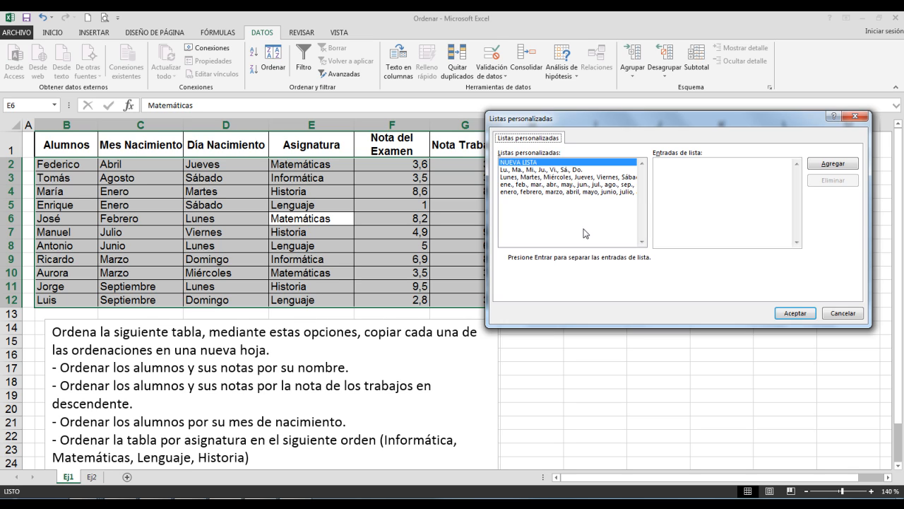
pyautogui.click(549, 192)
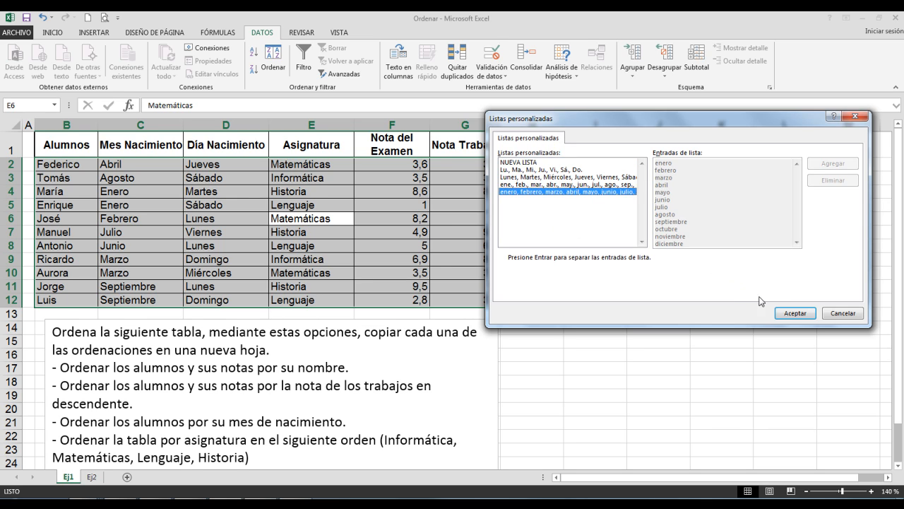
pyautogui.click(789, 313)
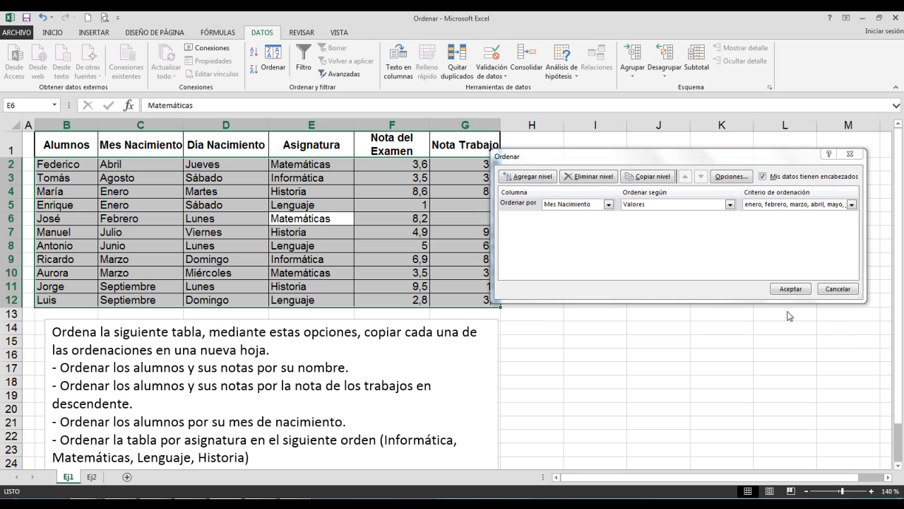
pyautogui.click(790, 289)
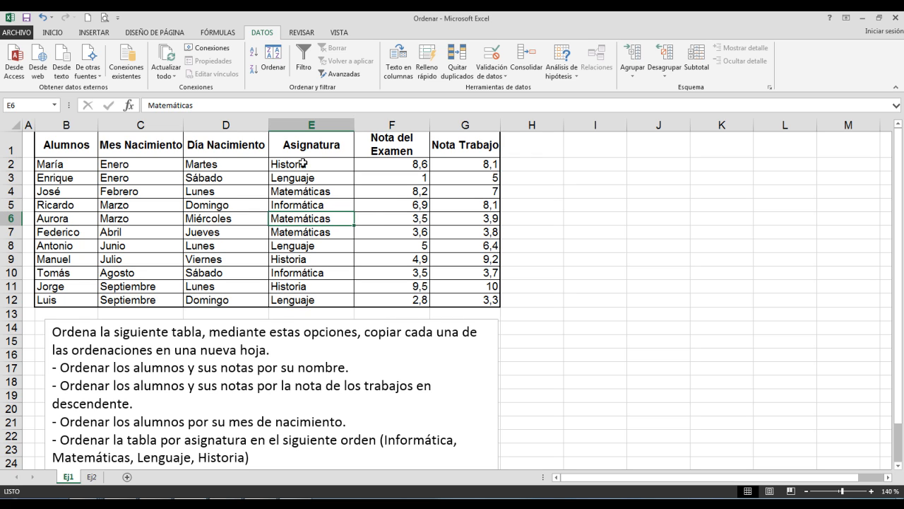
# Change the sort column to Asignatura and choose Lista personalizada as its order criterion
pyautogui.click(276, 65)
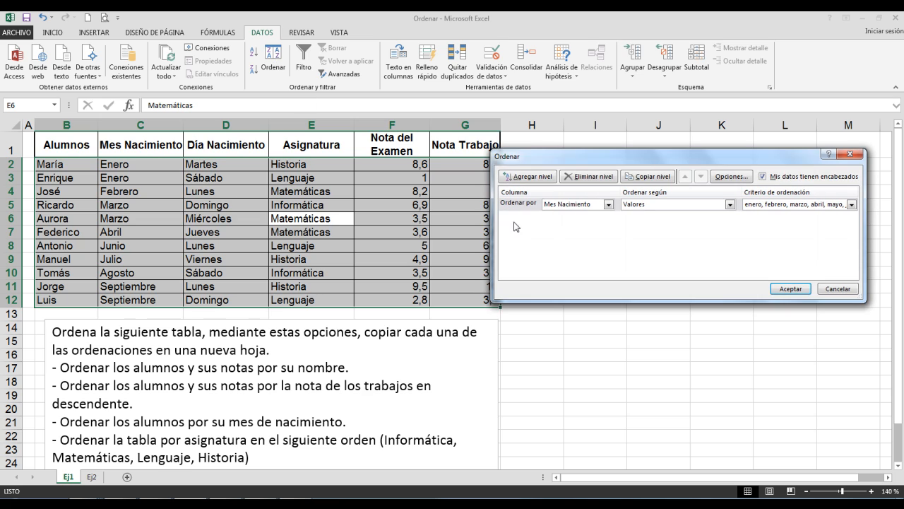
pyautogui.click(608, 204)
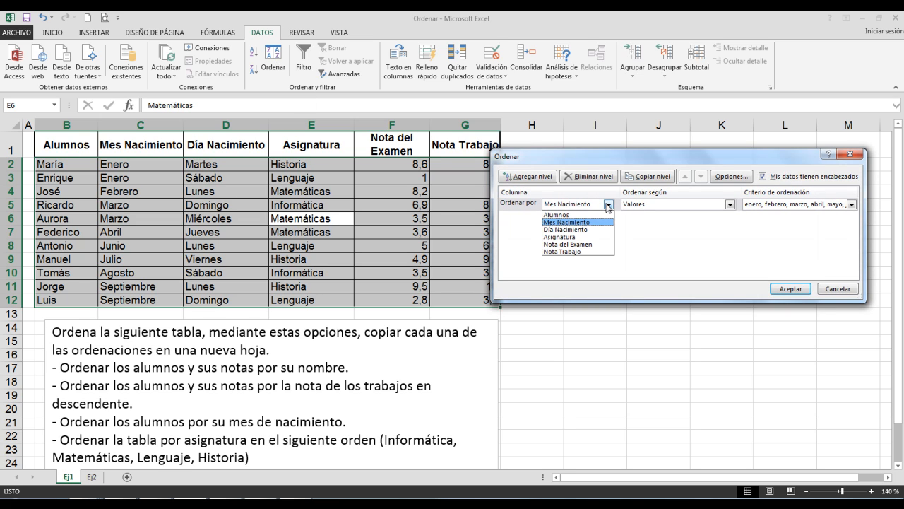
pyautogui.click(572, 237)
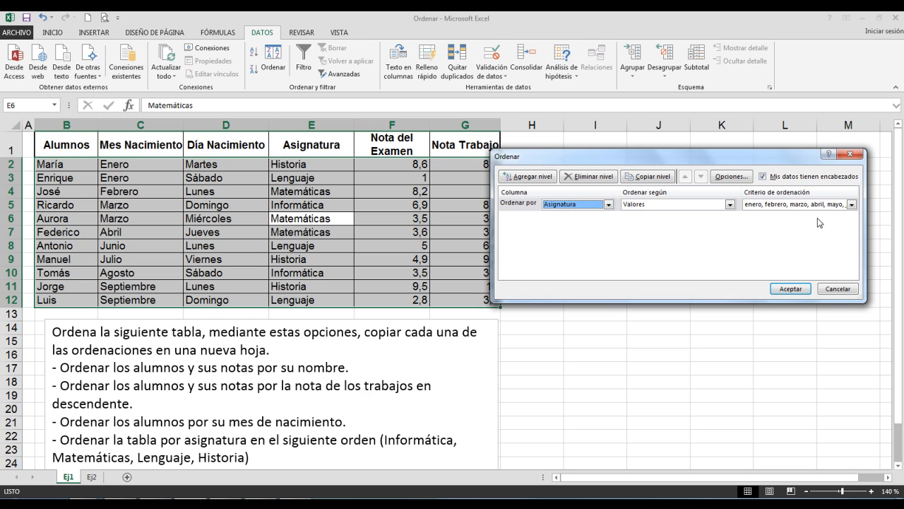
pyautogui.click(851, 205)
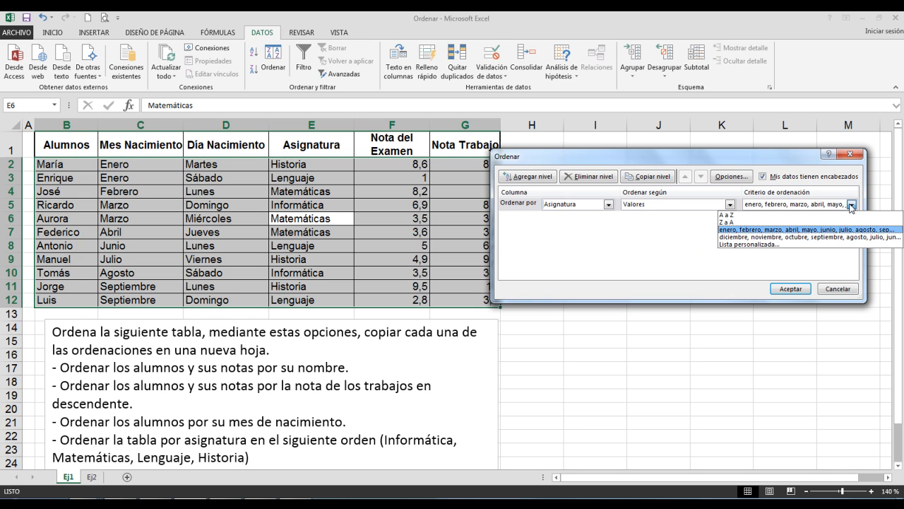
pyautogui.click(773, 244)
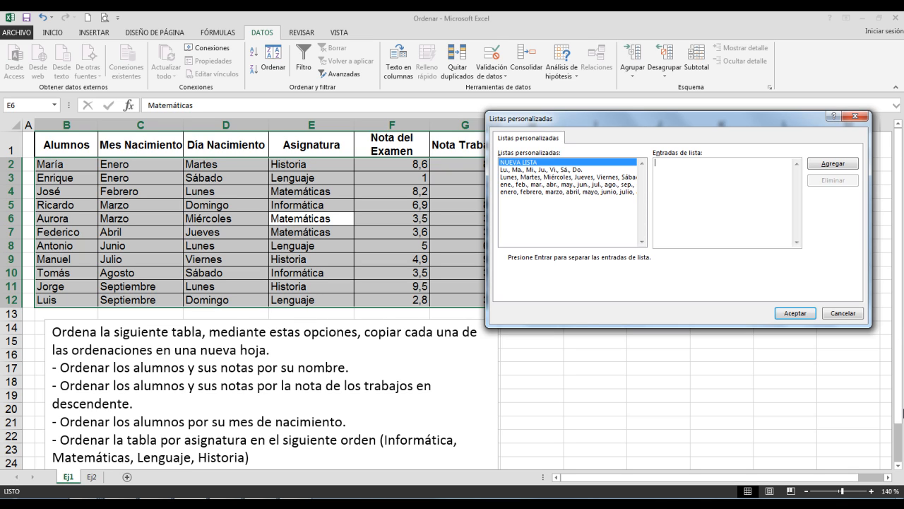
# Add a custom list with the entries Lenguaje, Historia, Informática, Matemáticas and sort the table by Asignatura in that order
pyautogui.write('Lenguaj')
pyautogui.write('e ')
pyautogui.write('Historia ')
pyautogui.write('Inform')
pyautogui.write('ática ')
pyautogui.write('Matem')
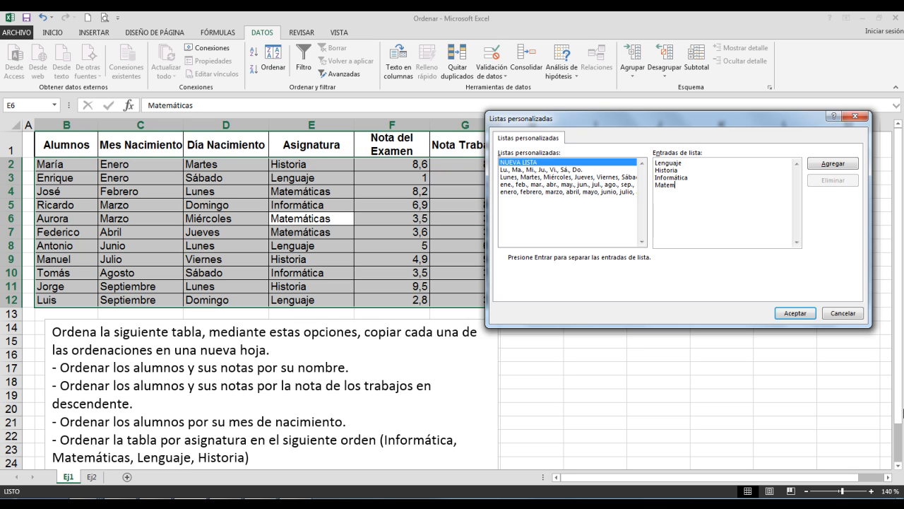
pyautogui.write('áticas')
pyautogui.click(816, 163)
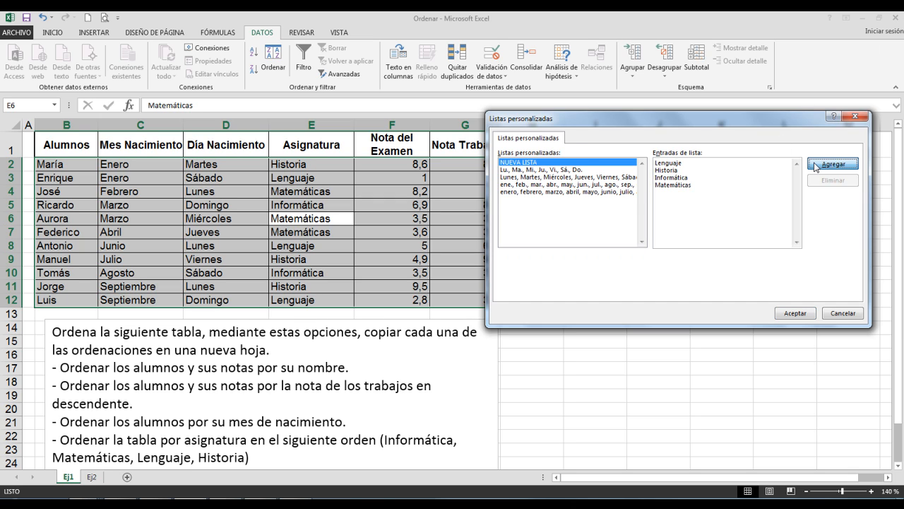
pyautogui.click(793, 313)
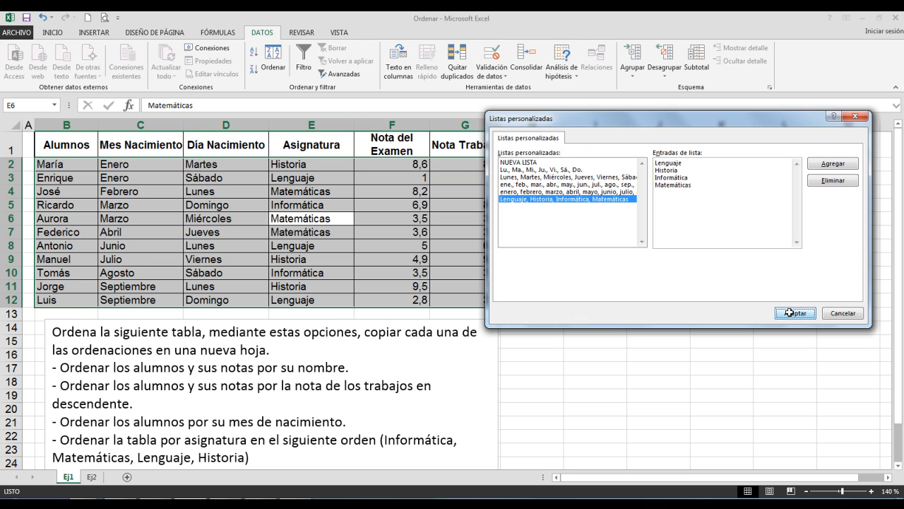
pyautogui.click(790, 290)
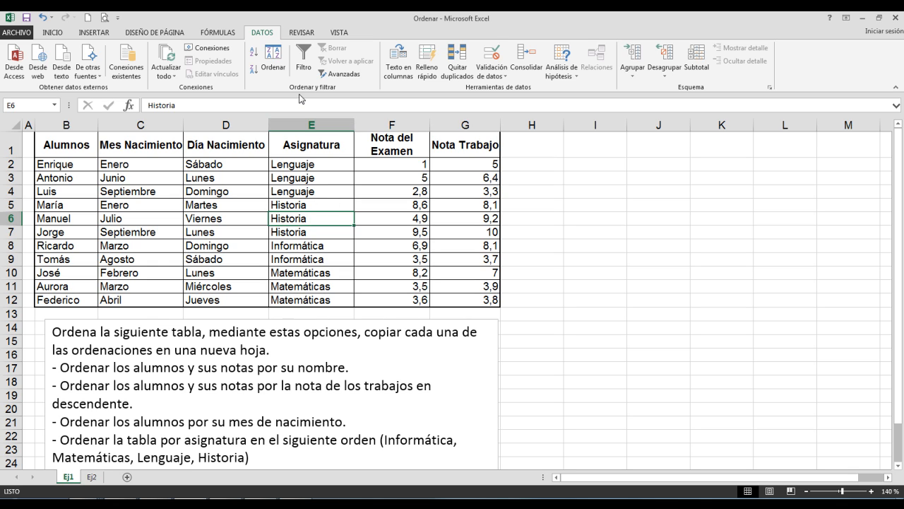
# Review the table's sort options for case sensitivity and orientation, and reapply the Asignatura sort with its custom list order
pyautogui.click(267, 62)
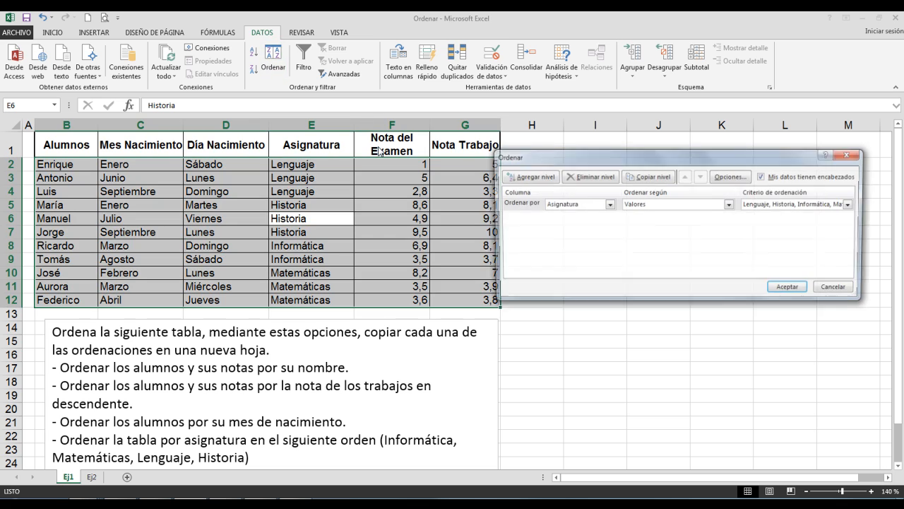
pyautogui.click(732, 176)
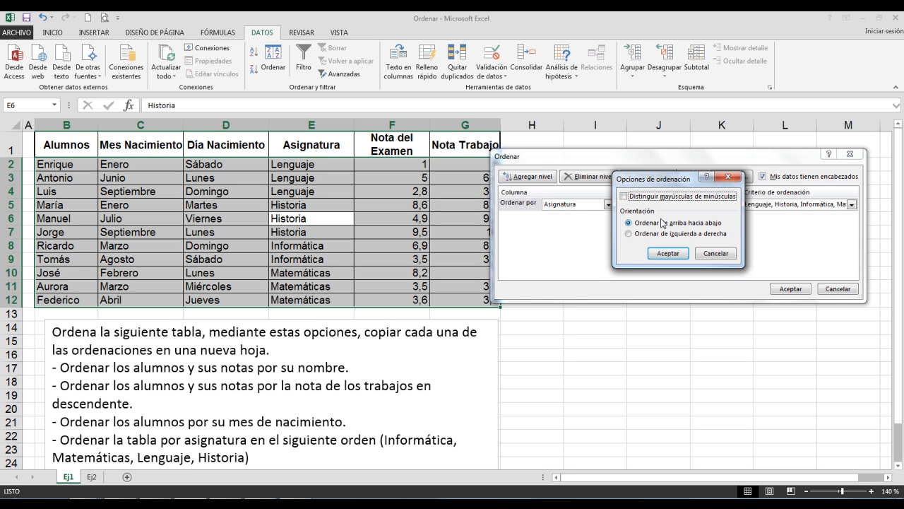
pyautogui.click(667, 254)
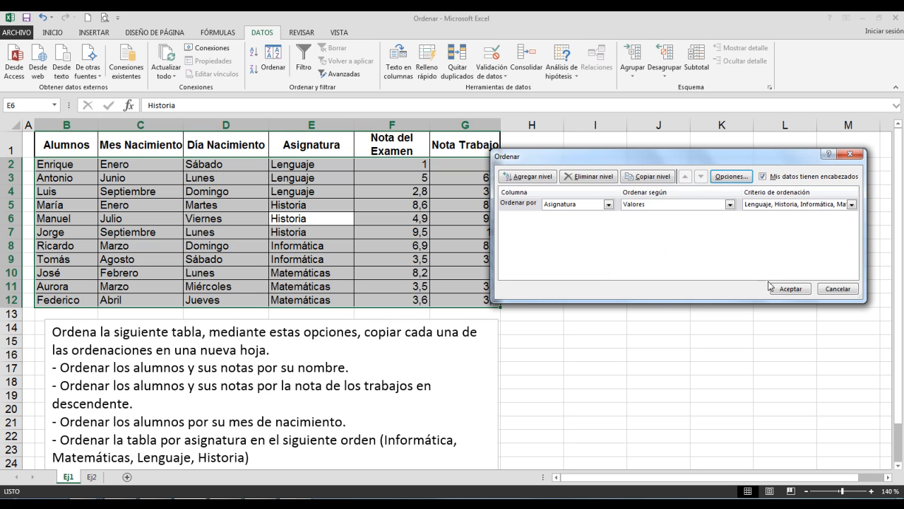
pyautogui.click(791, 288)
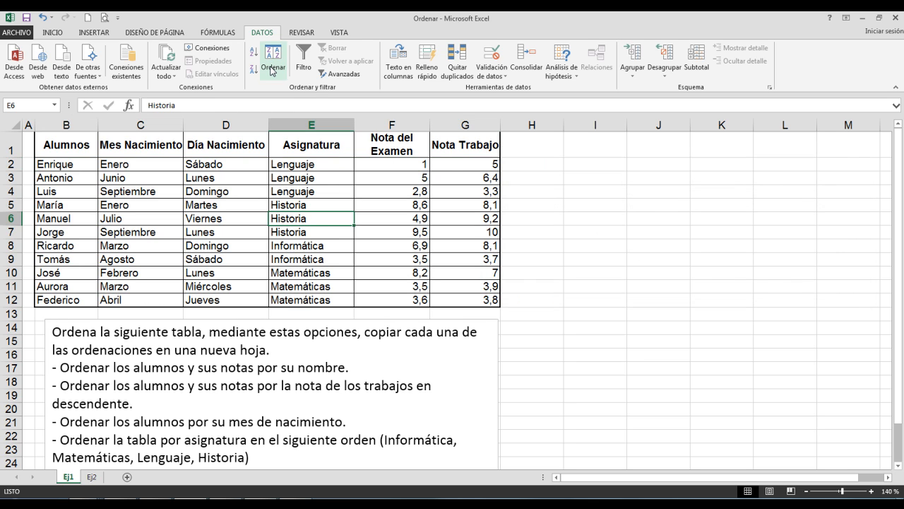
pyautogui.click(271, 70)
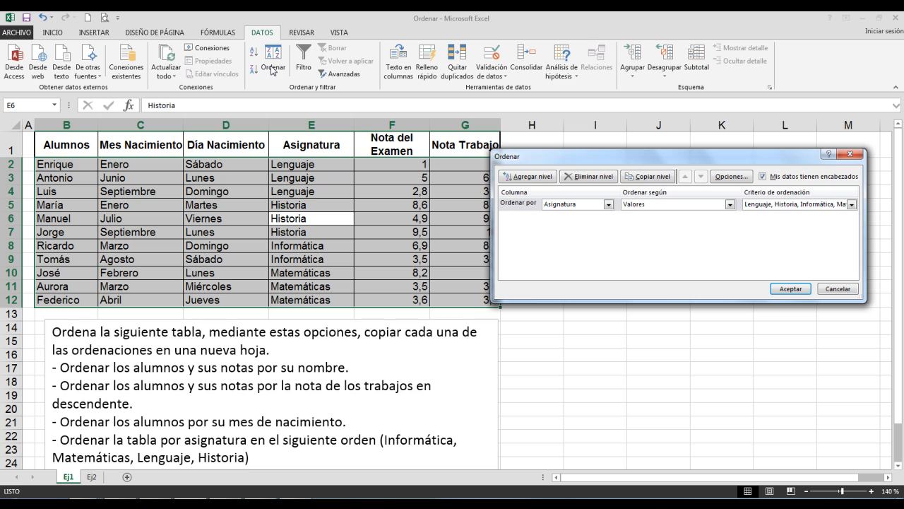
pyautogui.click(790, 290)
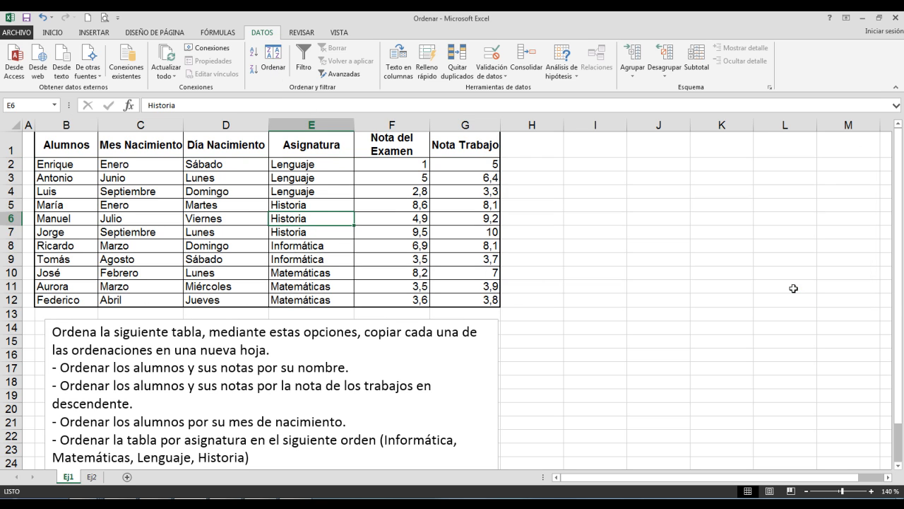